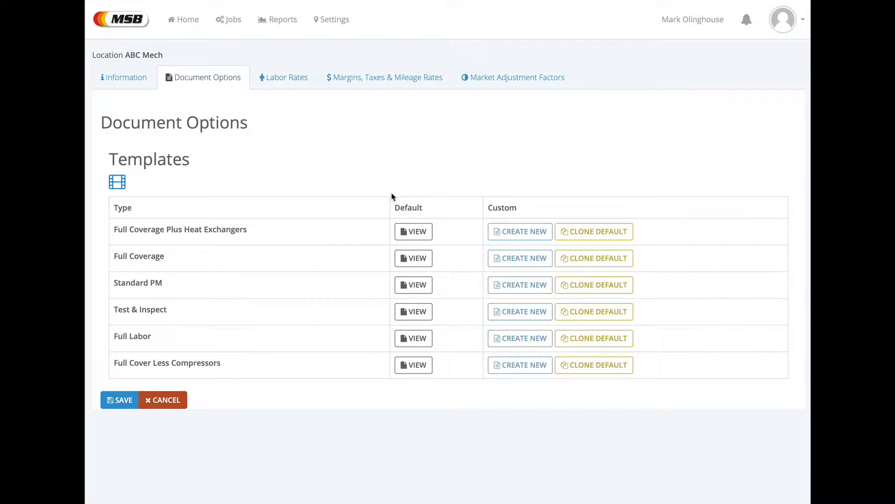
# - Open the document options of the ABC Mech price set for editing
pyautogui.click(332, 24)
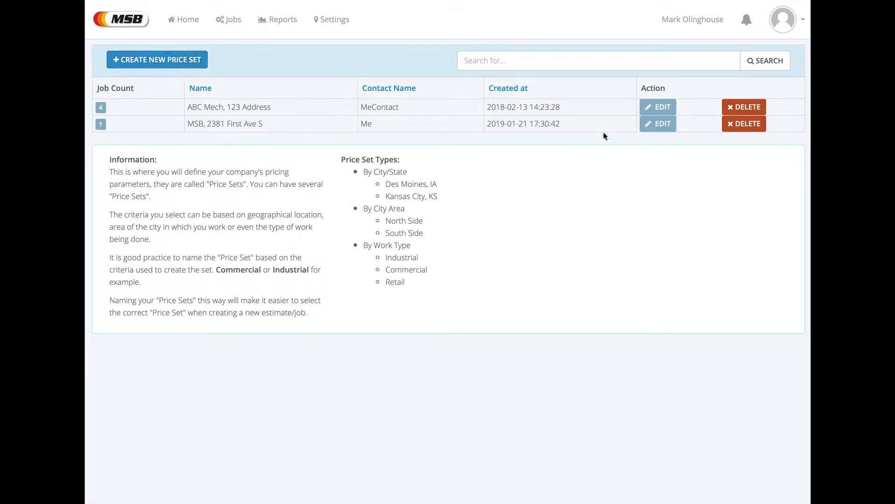
pyautogui.click(658, 107)
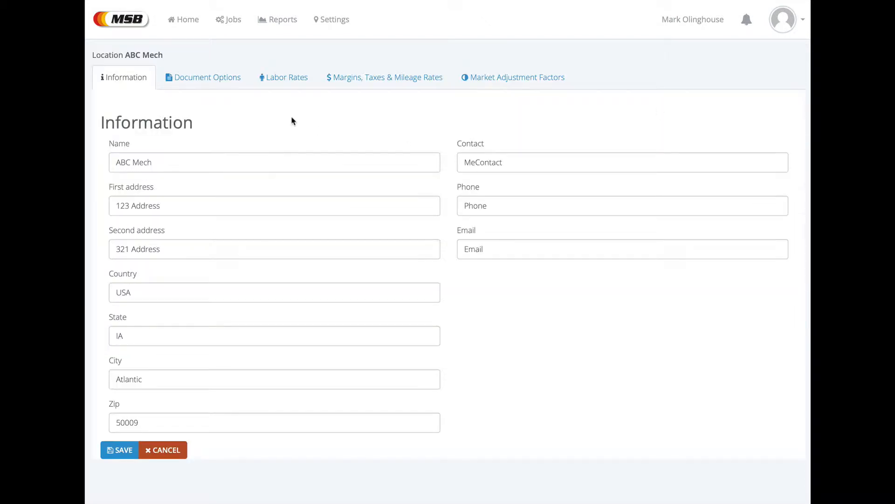
pyautogui.click(195, 87)
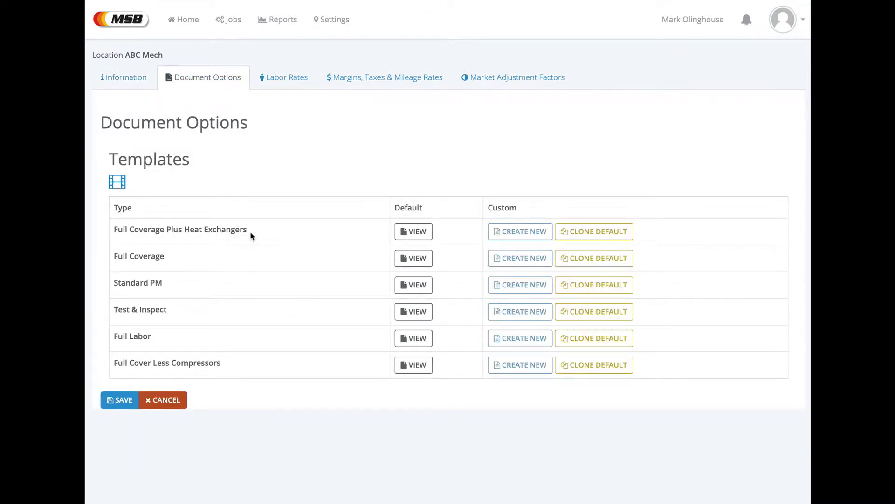
# - View the default Full Coverage Plus Heat Exchangers template through its content and return to the price set
pyautogui.click(408, 231)
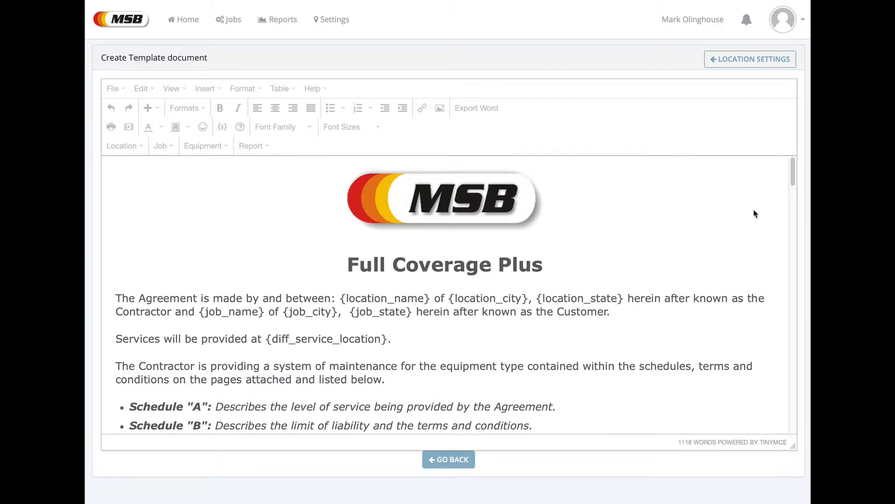
pyautogui.moveTo(795, 175); pyautogui.dragTo(795, 275)
pyautogui.scroll(10, 795, 285)
pyautogui.click(449, 460)
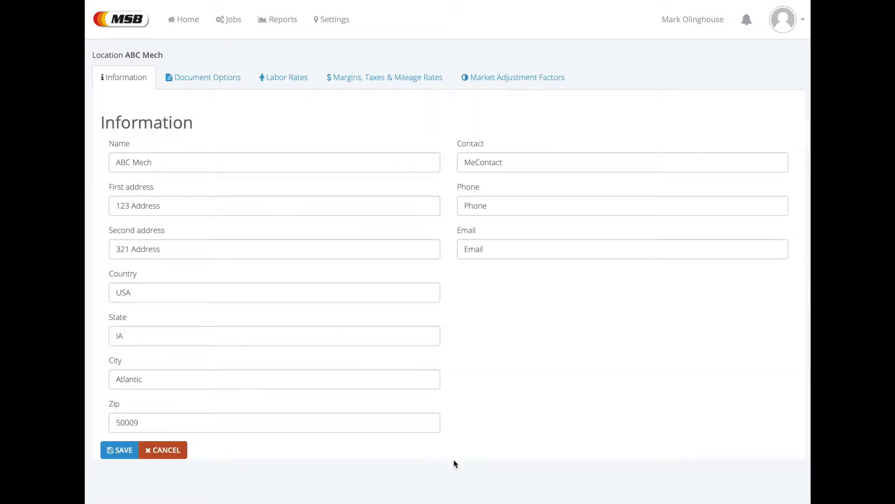
# - Clone the default Standard PM template from the price set's document options into a custom template
pyautogui.click(212, 80)
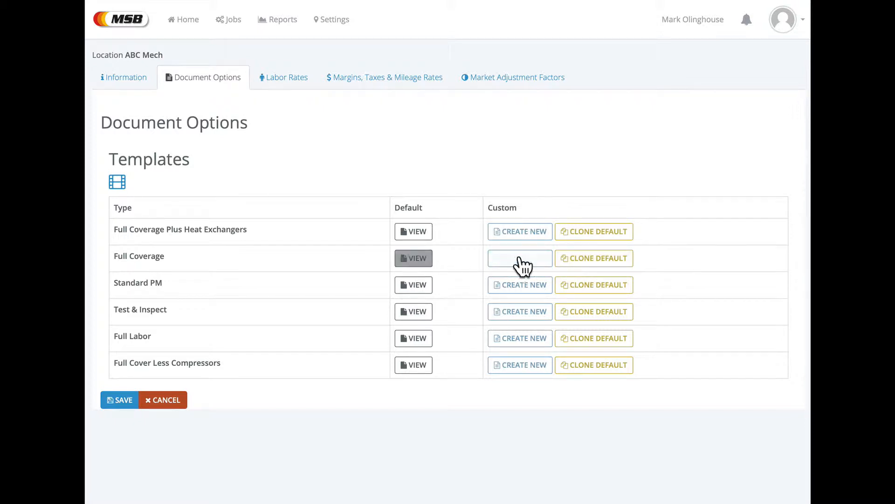
pyautogui.click(575, 284)
# - Shrink the MSB logo above the Preventive Maintenance heading
pyautogui.click(467, 201)
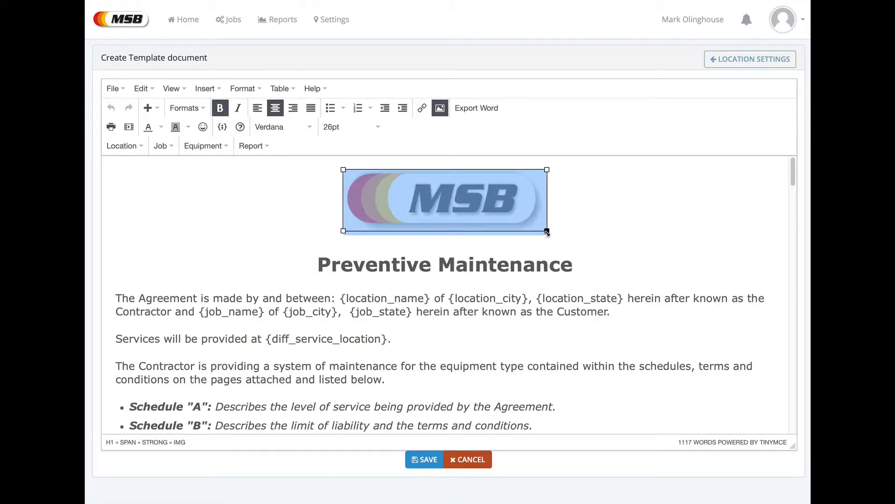
pyautogui.moveTo(547, 231); pyautogui.dragTo(521, 215)
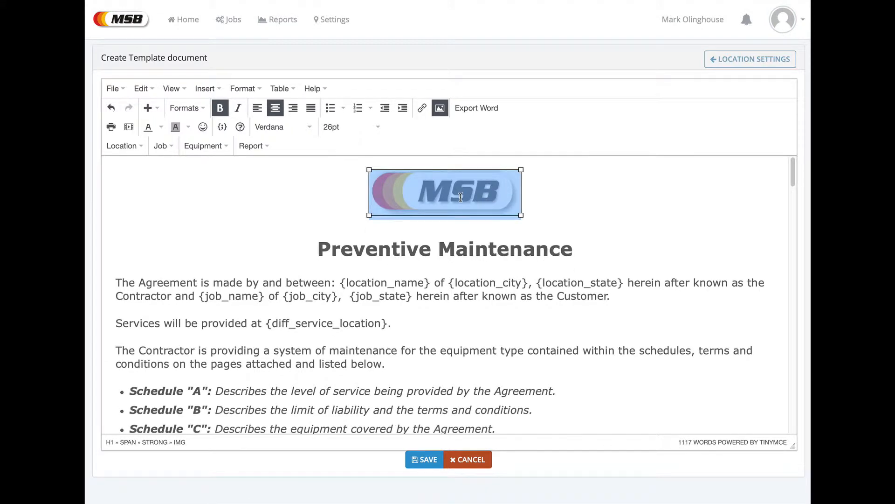
pyautogui.click(469, 233)
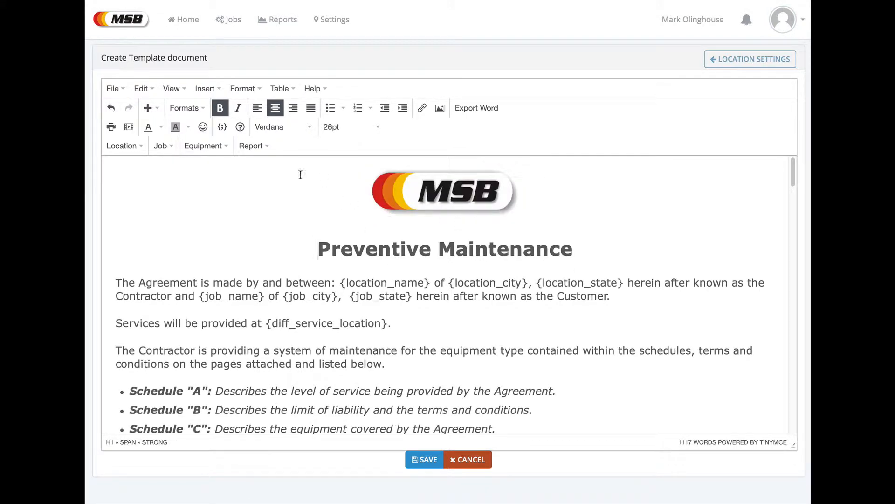
# - Upload lido-book.original.png through the file manager and insert it next to the Preventive Maintenance heading
pyautogui.click(440, 111)
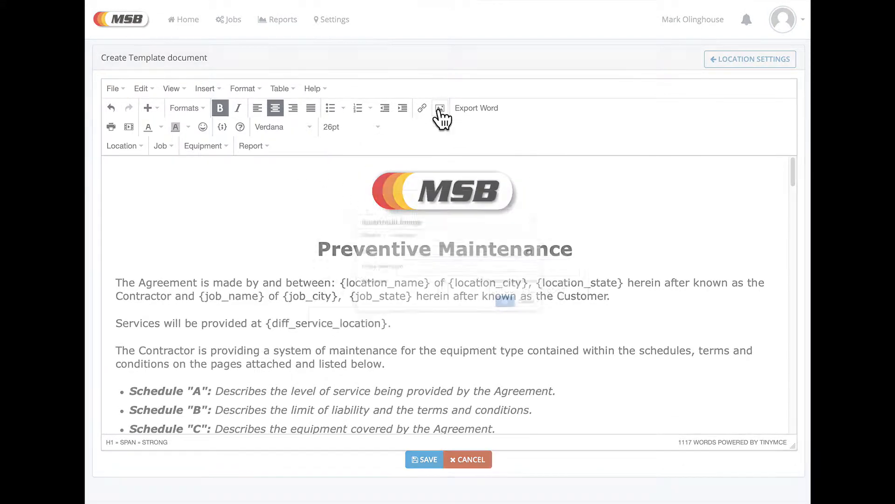
pyautogui.click(567, 247)
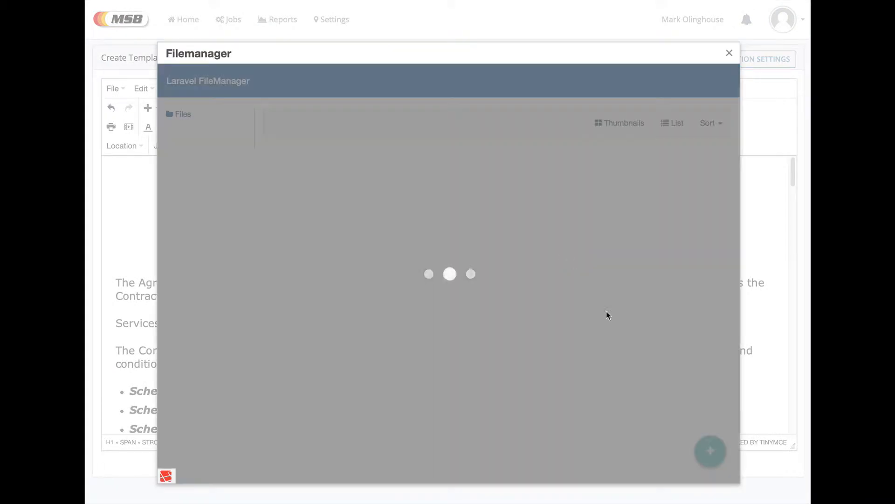
pyautogui.moveTo(719, 453)
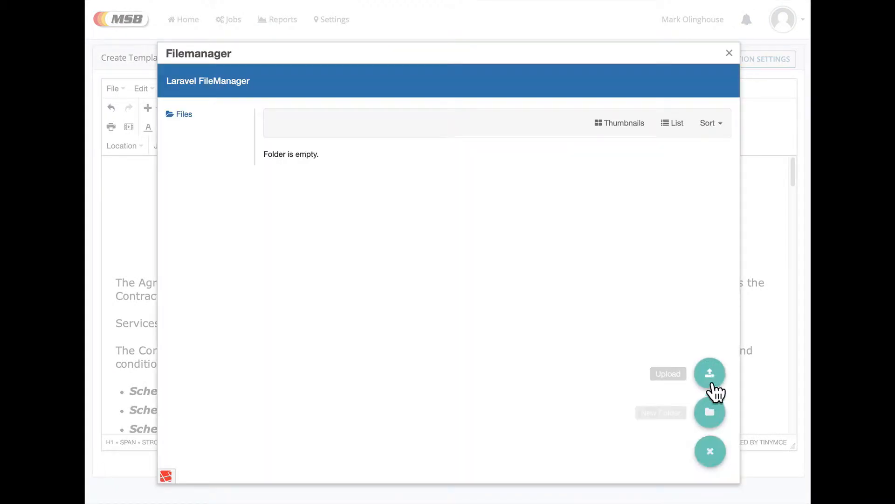
pyautogui.click(711, 378)
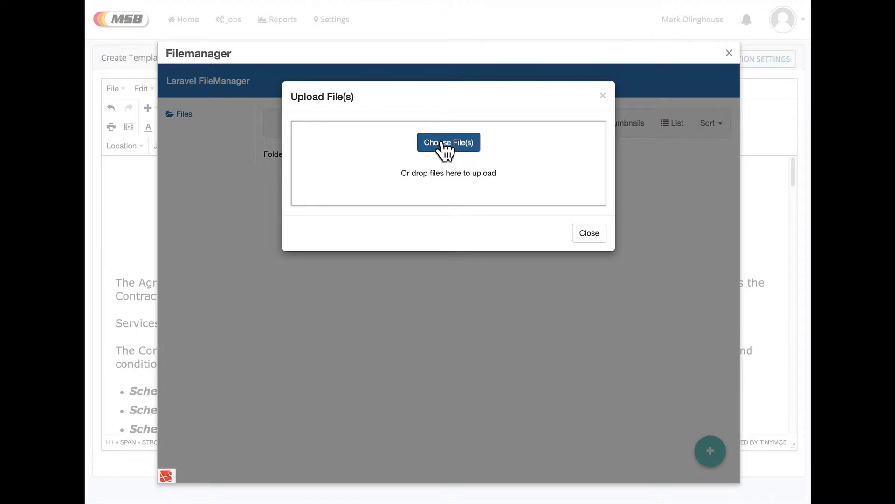
pyautogui.click(443, 144)
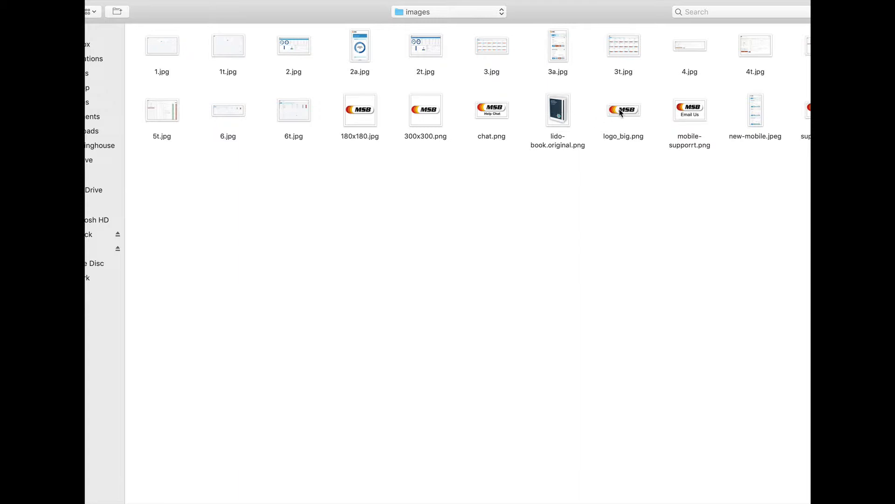
pyautogui.click(561, 112)
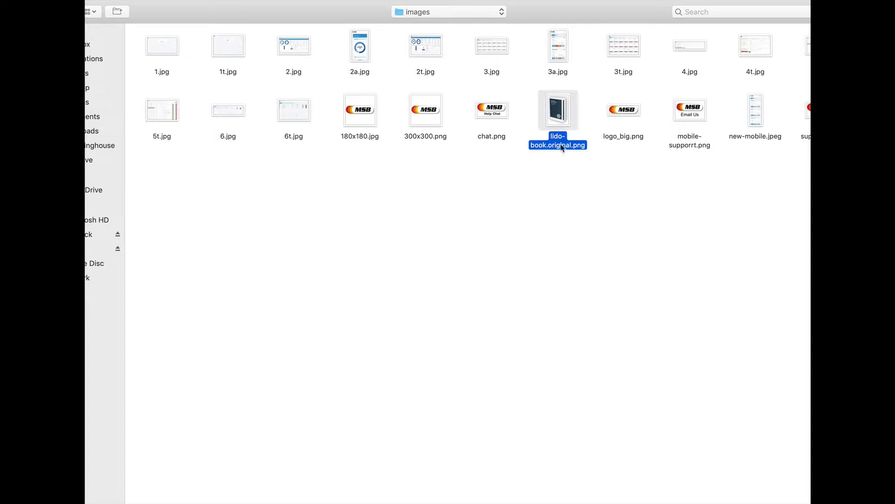
pyautogui.press('Return')
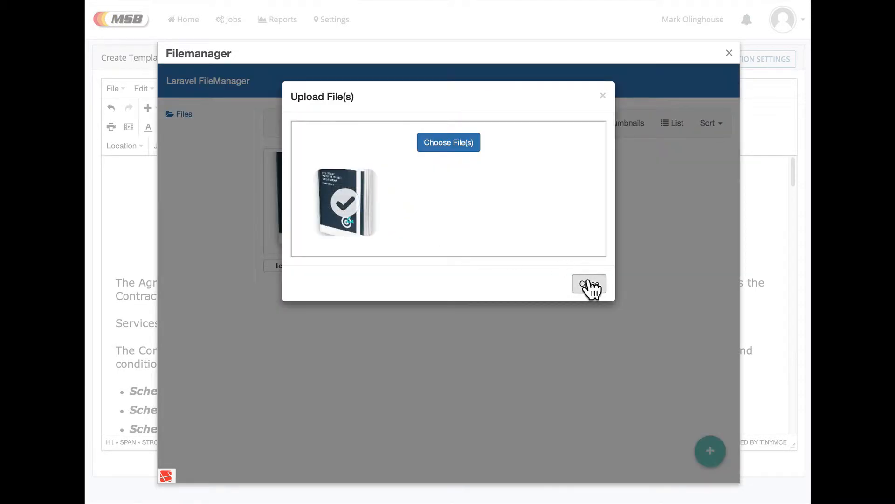
pyautogui.click(590, 284)
pyautogui.click(313, 224)
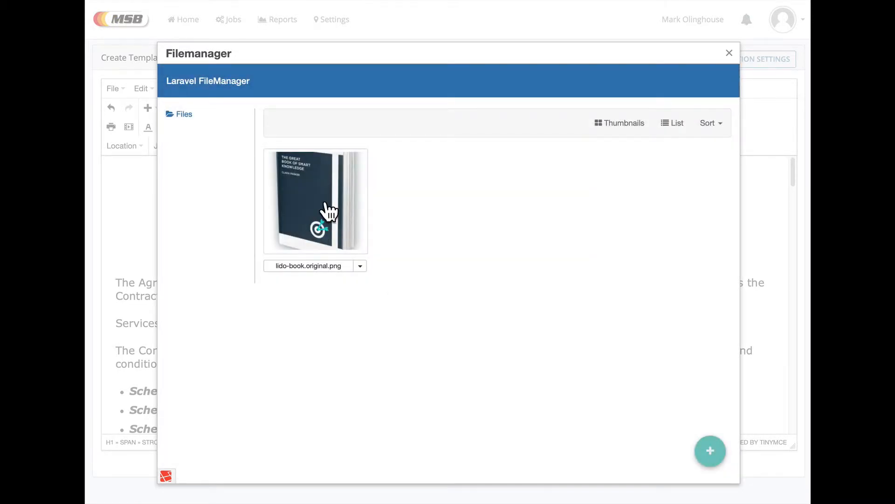
pyautogui.click(529, 321)
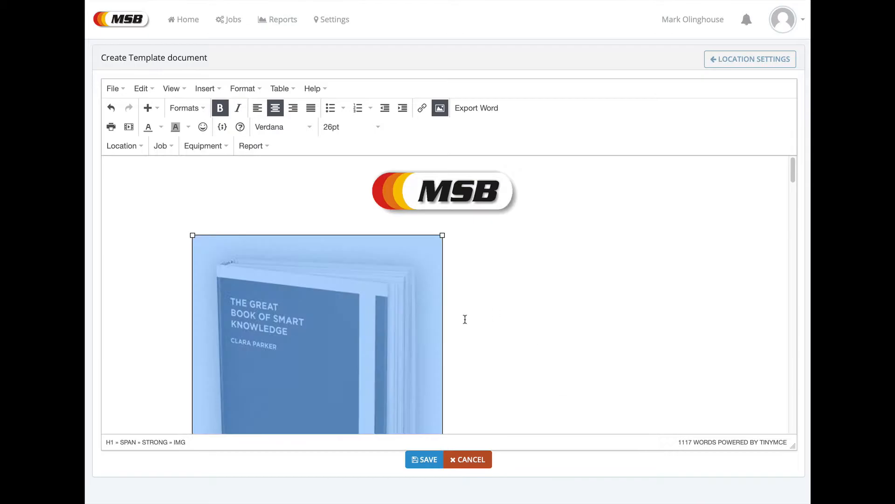
# - Delete the MSB logo from the template and scale the inserted book image down to roughly half size
pyautogui.moveTo(192, 235); pyautogui.dragTo(280, 325)
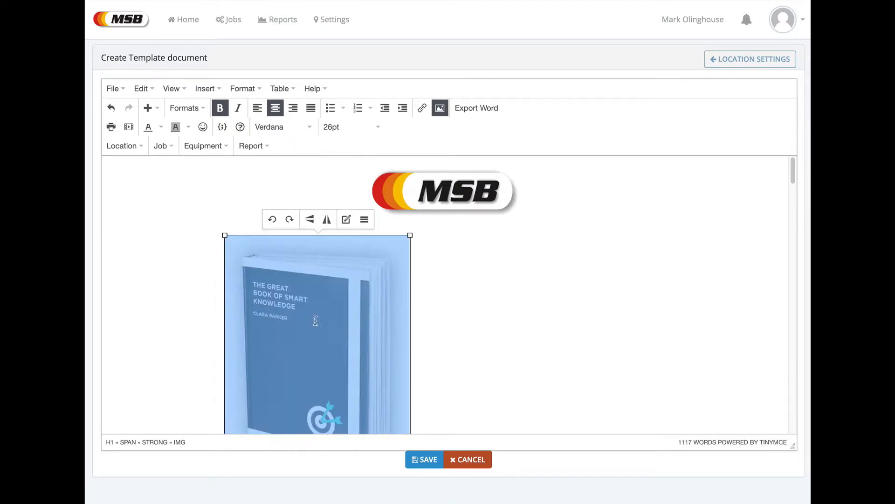
pyautogui.click(446, 197)
pyautogui.press('Delete')
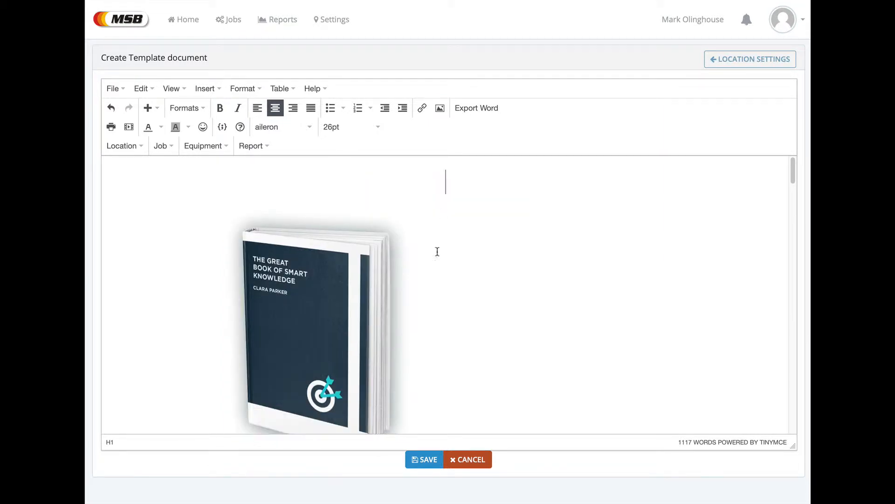
pyautogui.click(374, 413)
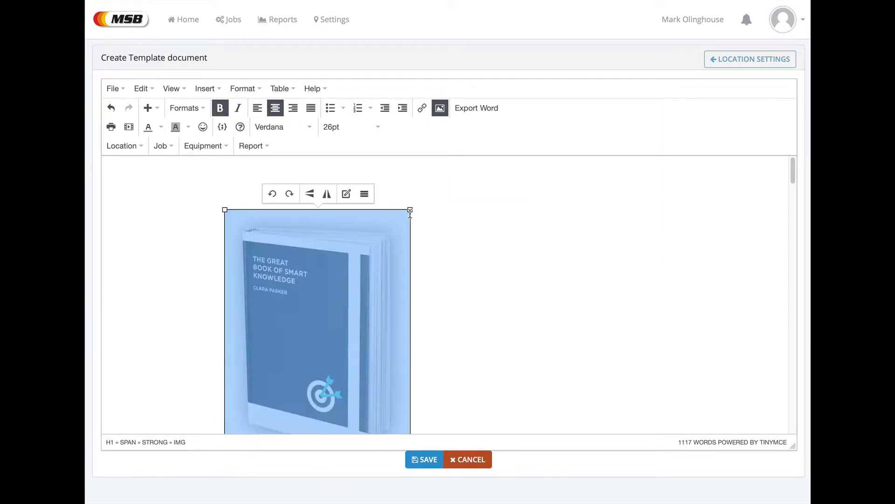
pyautogui.moveTo(410, 211); pyautogui.dragTo(349, 294)
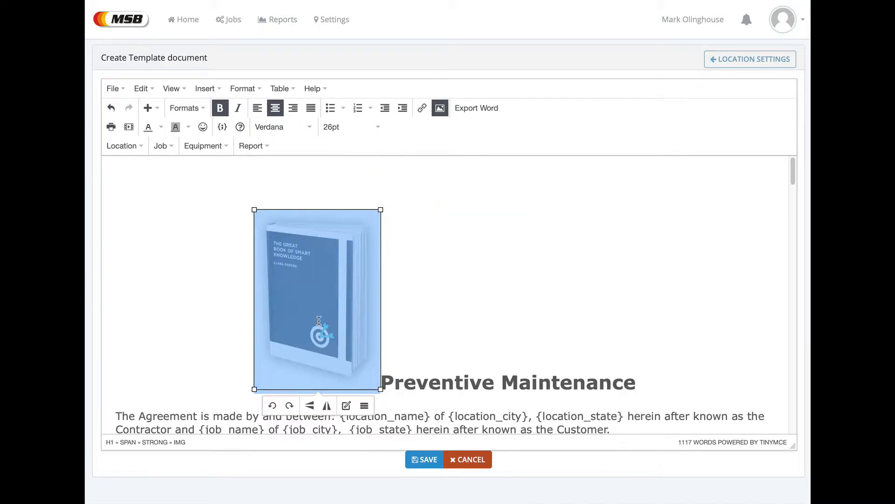
# - Try adjusting the book image's brightness in the image editor and discard the change
pyautogui.click(346, 405)
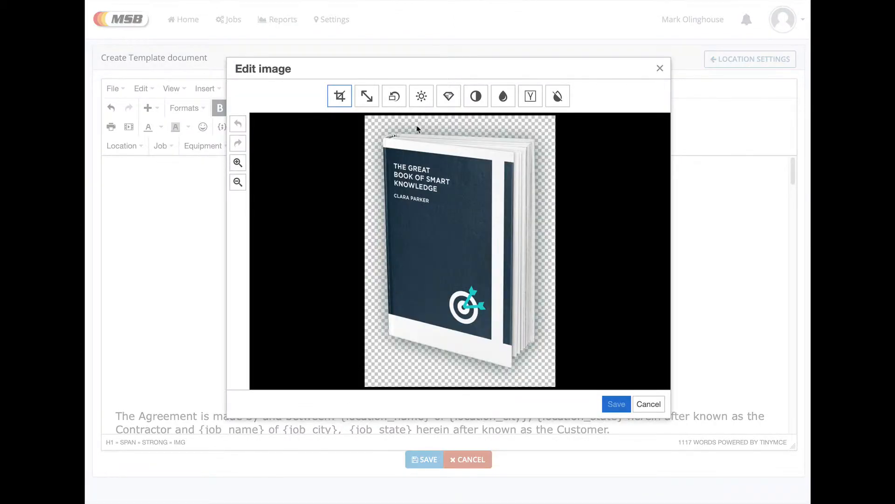
pyautogui.click(422, 95)
pyautogui.moveTo(449, 99); pyautogui.dragTo(489, 103)
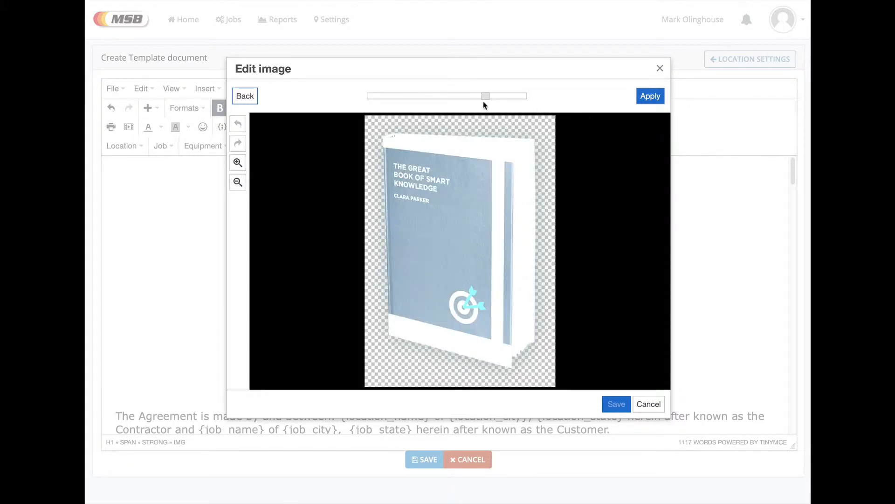
pyautogui.moveTo(458, 103); pyautogui.dragTo(453, 100)
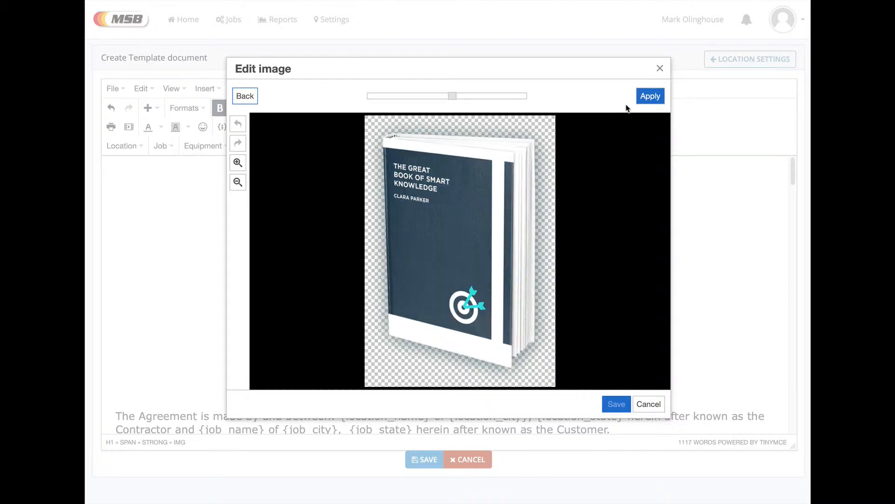
pyautogui.click(648, 404)
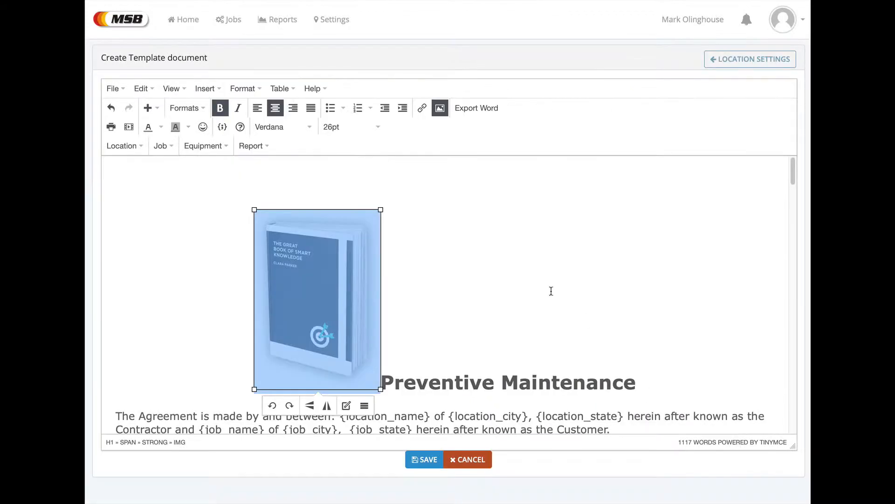
# - Put the Preventive Maintenance heading on its own line below the book image and shrink the image further
pyautogui.click(388, 380)
pyautogui.press('Return')
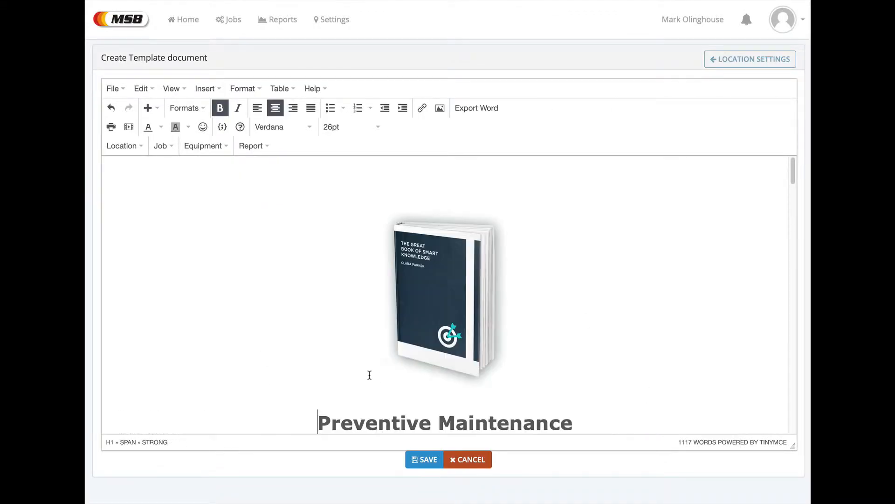
pyautogui.click(432, 325)
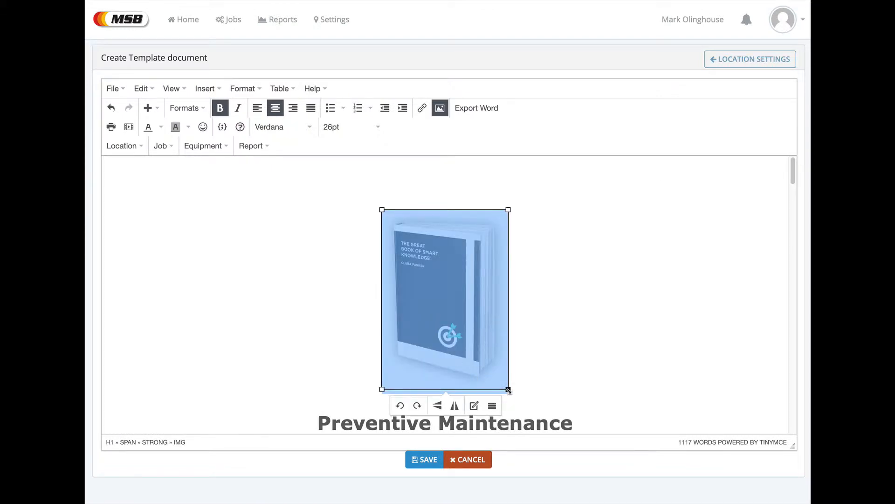
pyautogui.moveTo(508, 390); pyautogui.dragTo(452, 309)
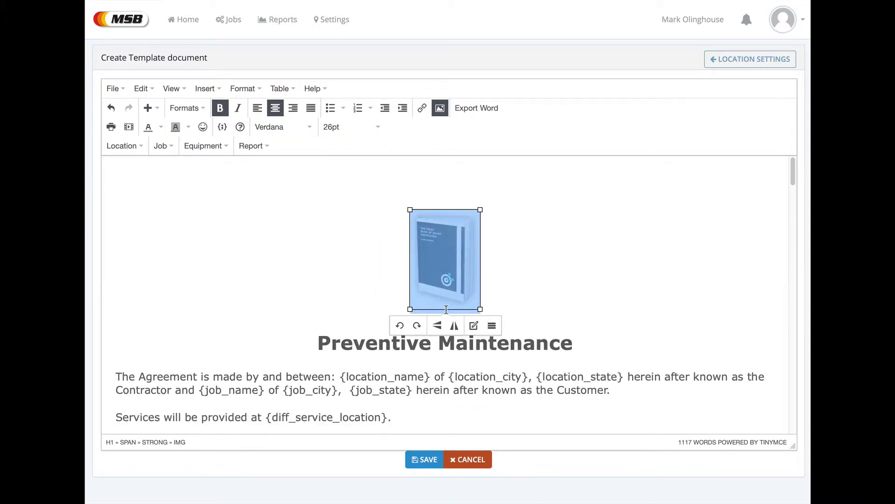
# - Rotate the book image 90° clockwise and remove the blank line above it
pyautogui.click(418, 325)
pyautogui.click(610, 264)
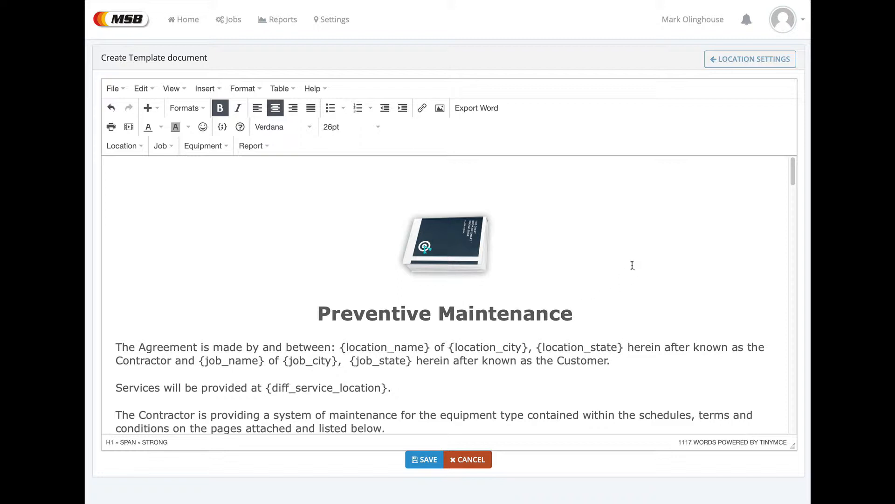
pyautogui.click(539, 186)
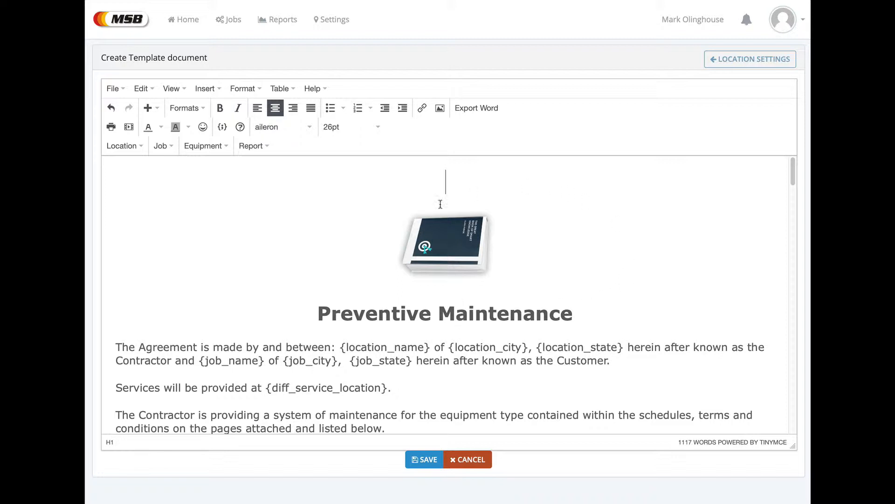
pyautogui.click(388, 240)
pyautogui.press('BackSpace')
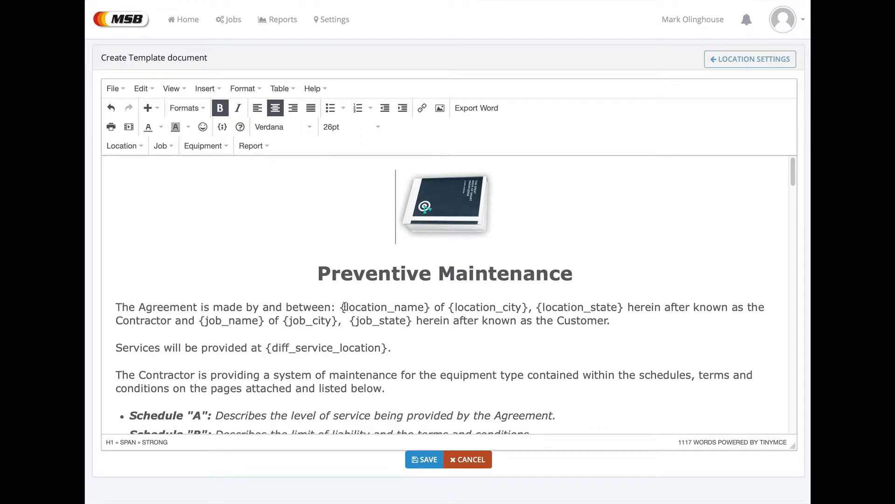
# - Replace the {job_name} placeholder in the agreement's opening paragraph with the {job_business} placeholder
pyautogui.moveTo(342, 307); pyautogui.dragTo(428, 308)
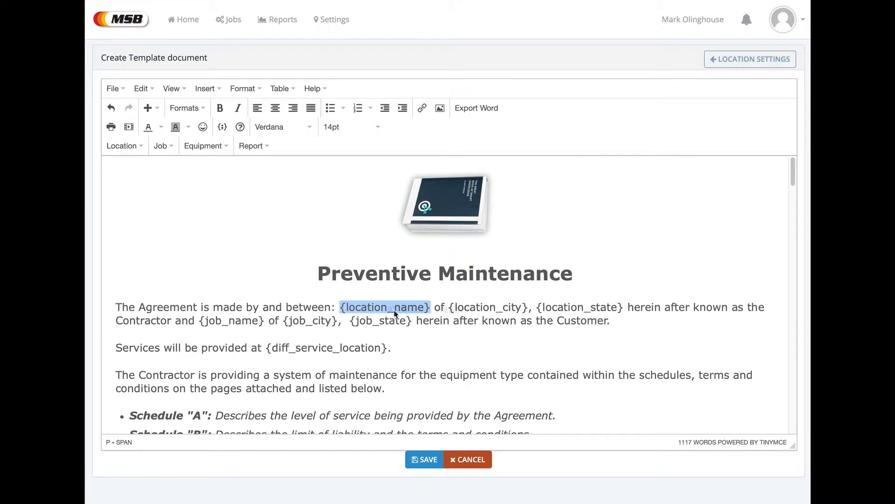
pyautogui.moveTo(394, 310); pyautogui.dragTo(393, 307)
pyautogui.moveTo(201, 320); pyautogui.dragTo(262, 321)
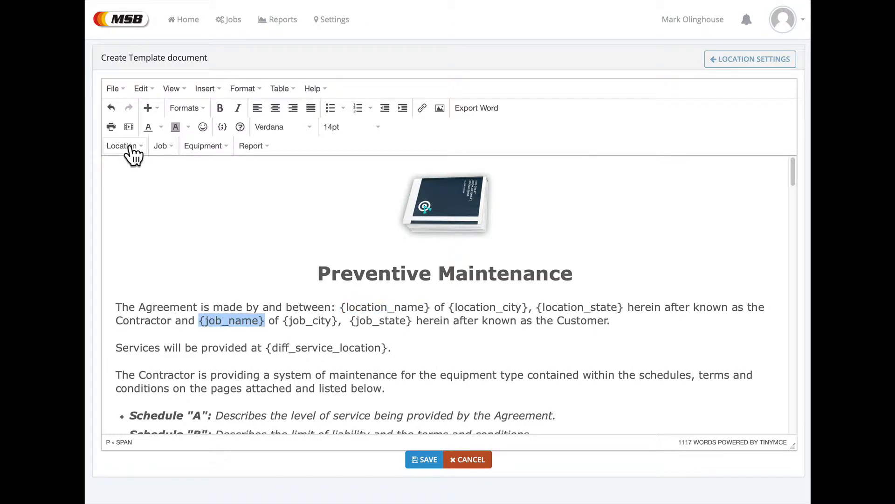
pyautogui.click(167, 148)
pyautogui.click(173, 164)
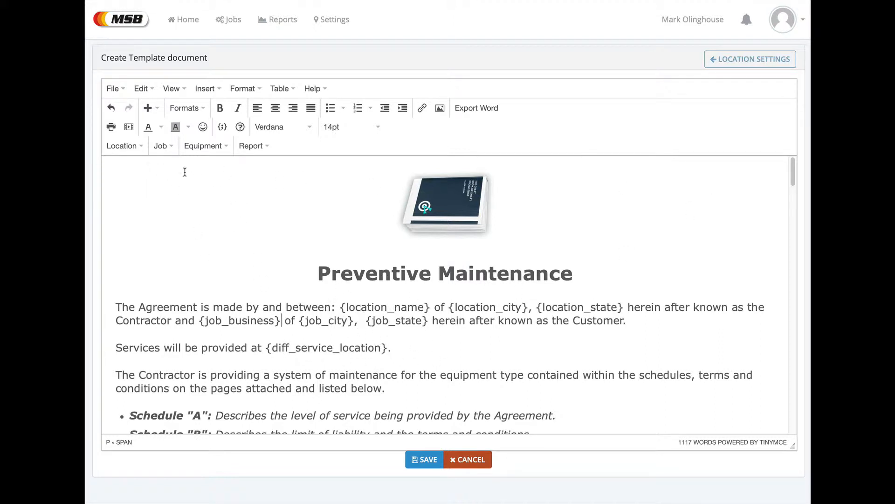
# - Review the location, job and equipment placeholder fields available for the agreement template
pyautogui.click(126, 147)
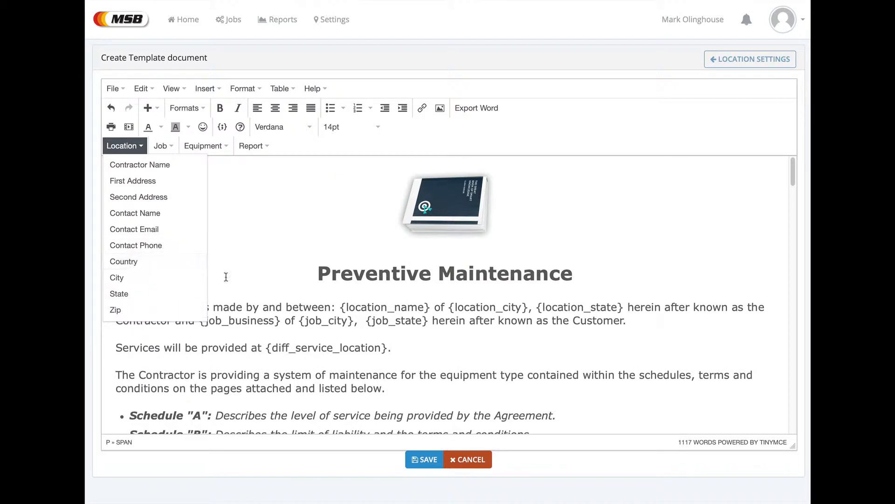
pyautogui.click(247, 264)
pyautogui.click(166, 148)
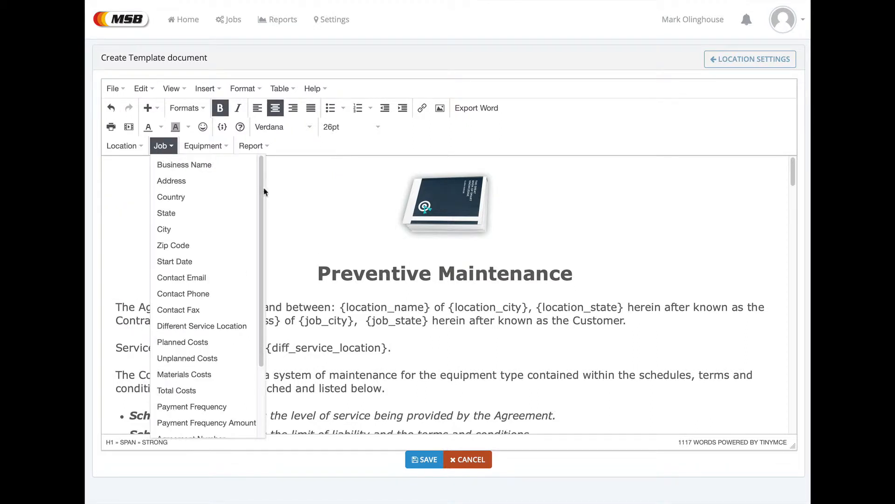
pyautogui.moveTo(260, 194)
pyautogui.mouseDown()
pyautogui.moveTo(262, 279)
pyautogui.moveTo(270, 185)
pyautogui.mouseUp()
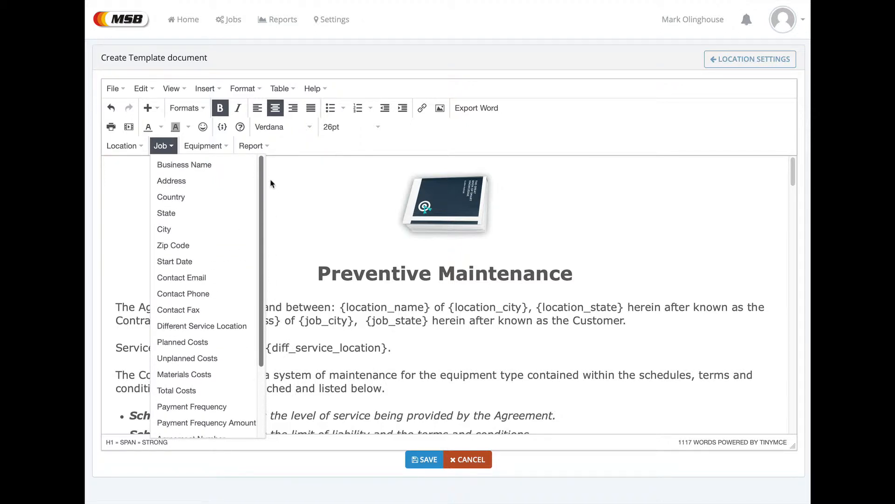
pyautogui.click(295, 184)
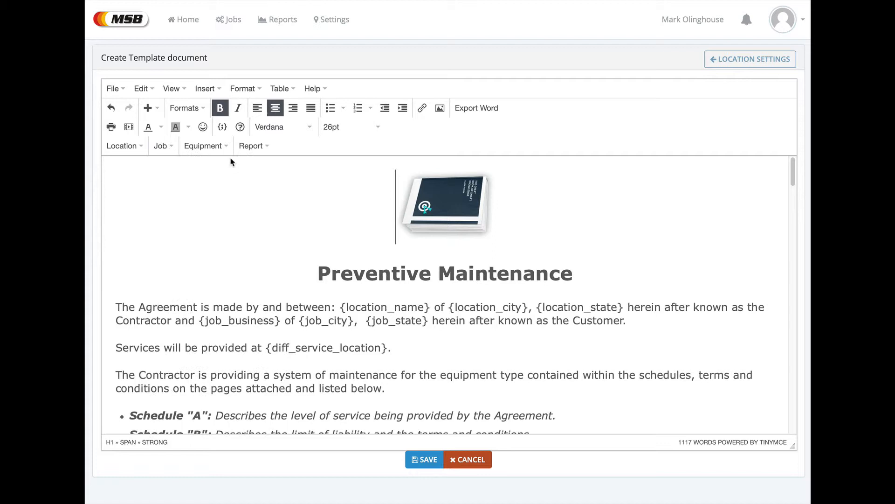
pyautogui.click(208, 147)
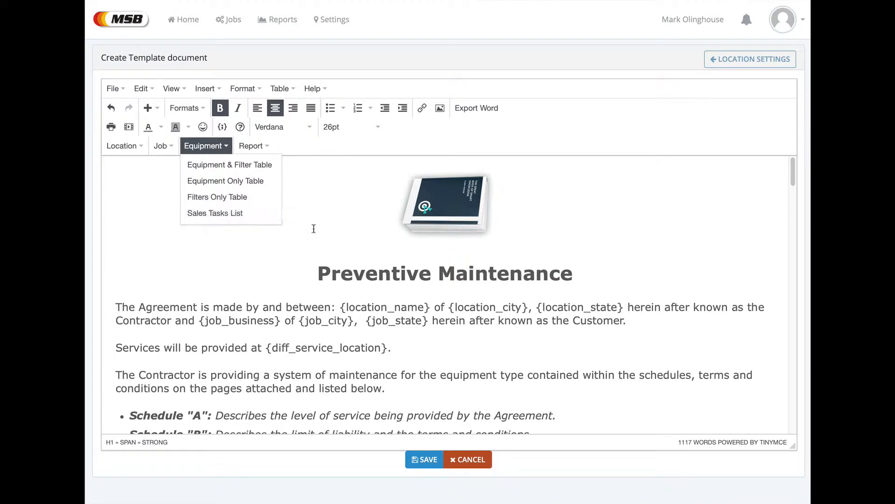
pyautogui.click(539, 310)
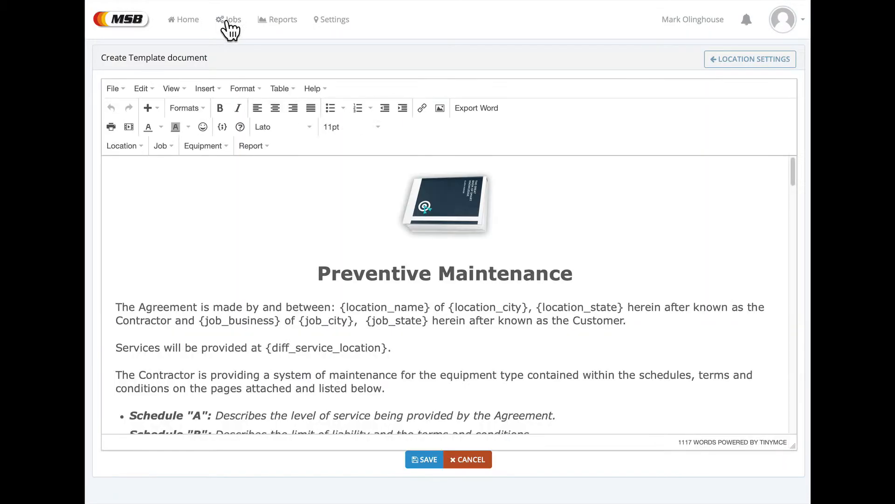
# - Open the printable agreement of the Business Name job and examine its filled-in fields and equipment task tables
pyautogui.click(228, 21)
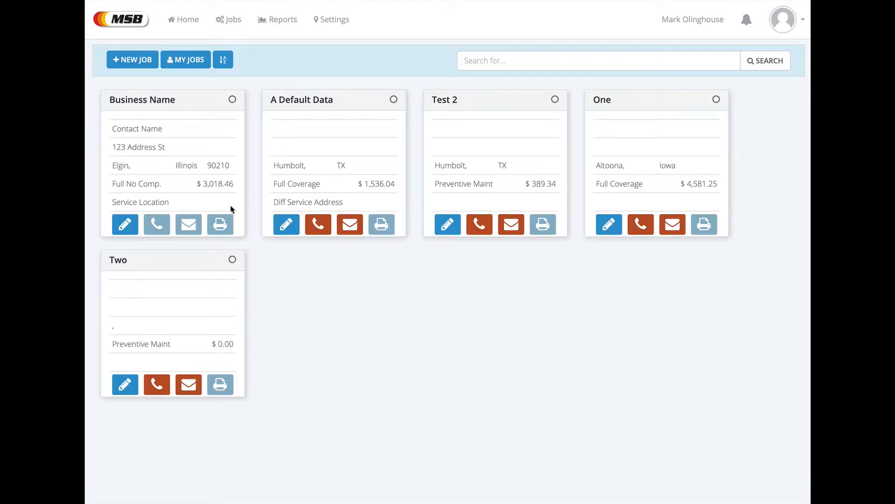
pyautogui.click(221, 226)
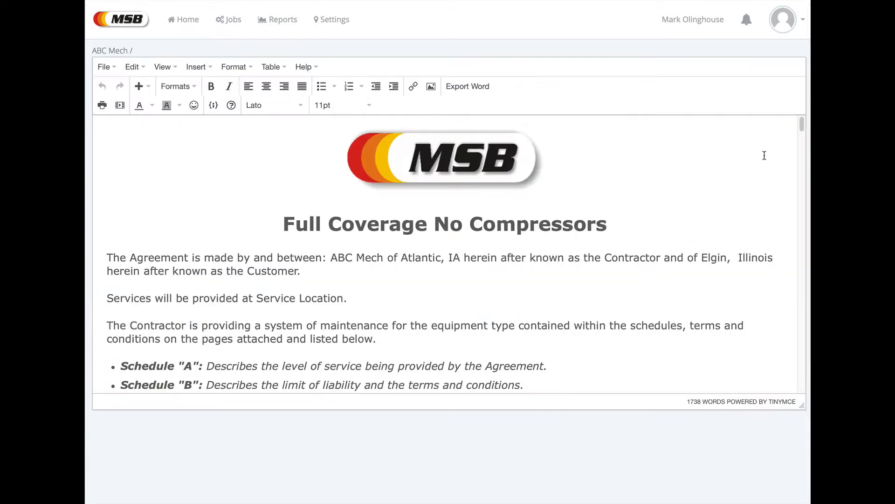
pyautogui.moveTo(802, 132); pyautogui.dragTo(803, 256)
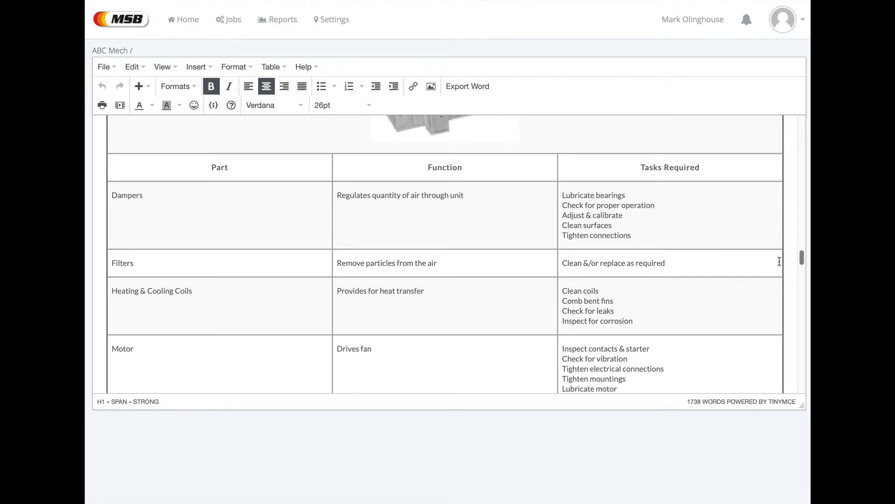
pyautogui.moveTo(802, 258); pyautogui.dragTo(803, 151)
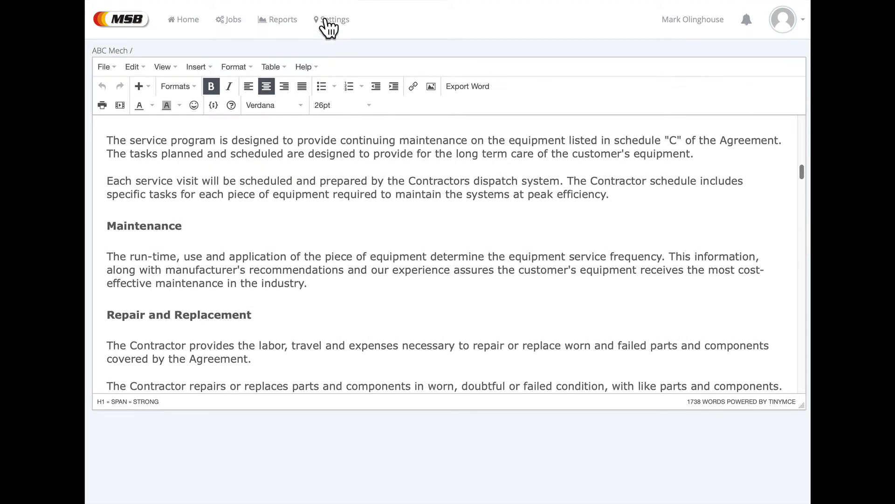
# - Return to the ABC Mech location settings and reopen its Preventive Maintenance template from the document options
pyautogui.click(327, 19)
pyautogui.click(658, 109)
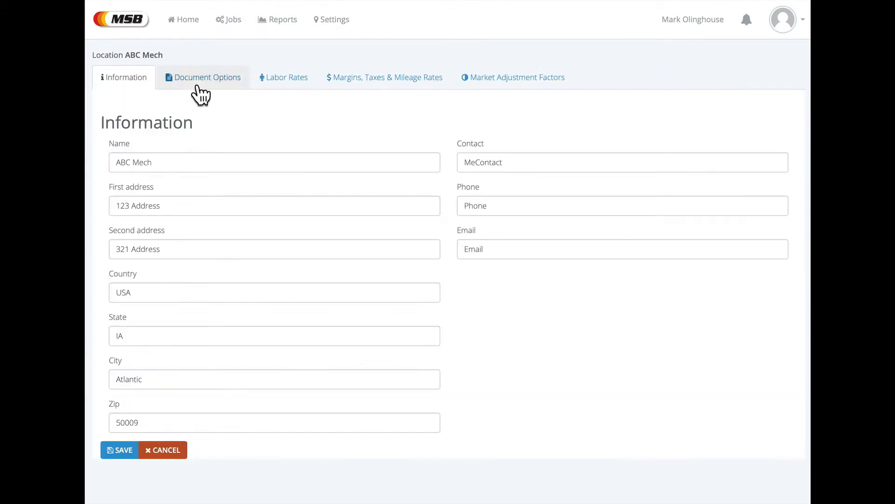
pyautogui.click(196, 87)
pyautogui.click(511, 286)
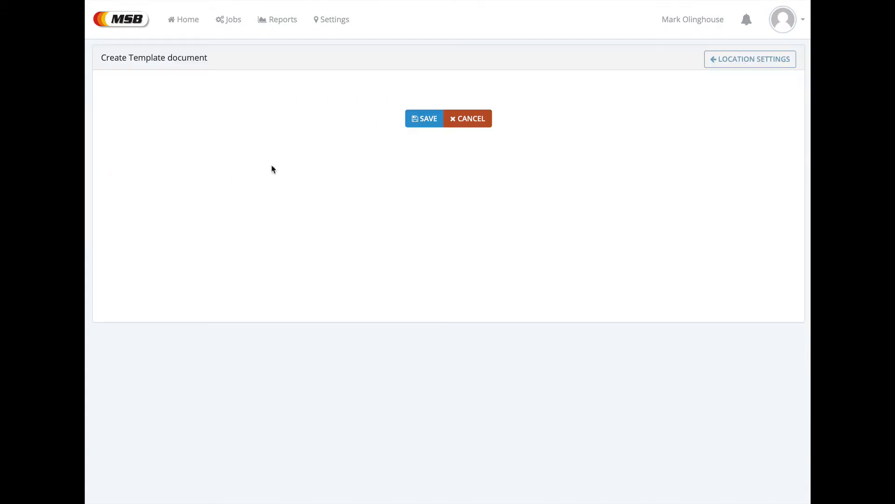
# - Review the equipment placeholder choices and the Equipment List, Filter List and Breakdown sections at the end of the template
pyautogui.click(205, 146)
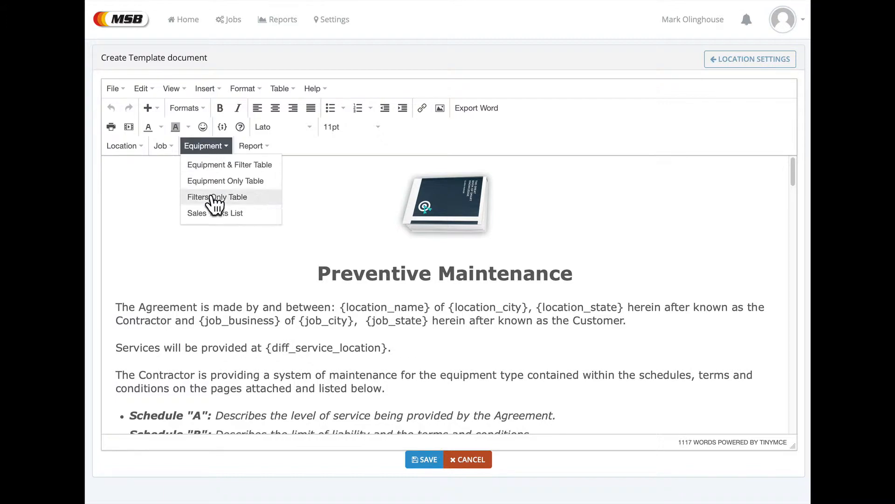
pyautogui.click(236, 255)
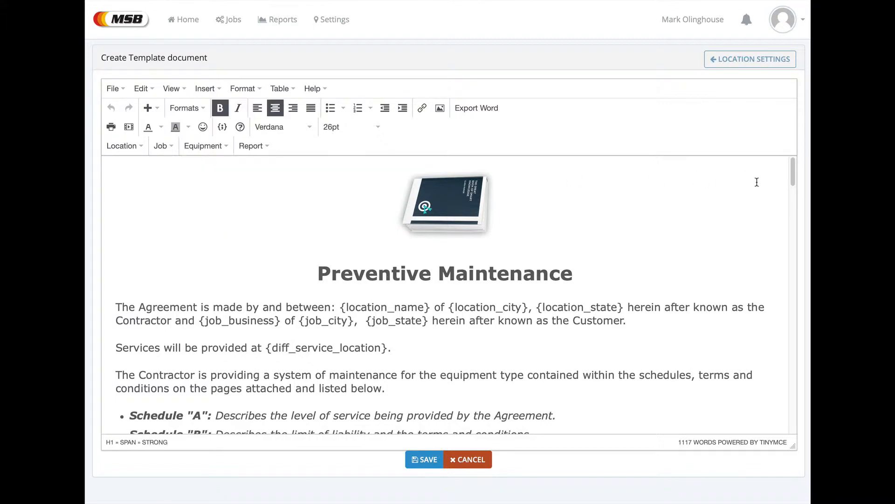
pyautogui.moveTo(791, 177); pyautogui.dragTo(792, 425)
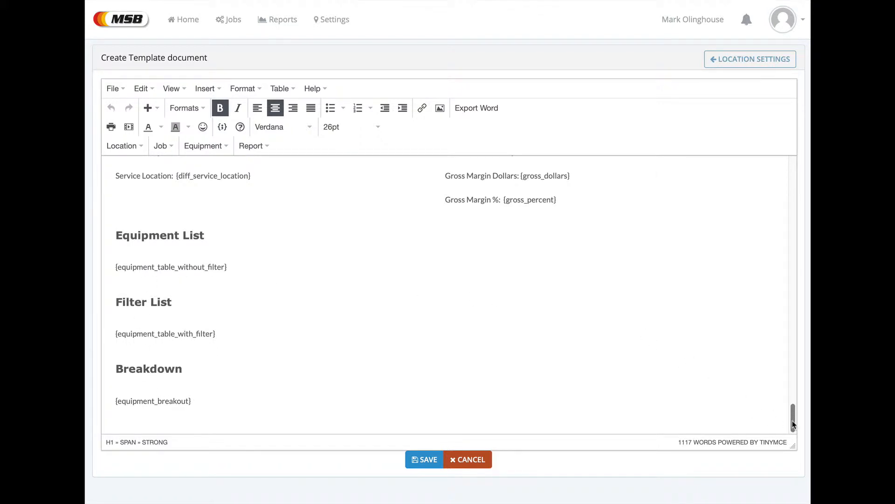
pyautogui.moveTo(792, 424); pyautogui.dragTo(797, 168)
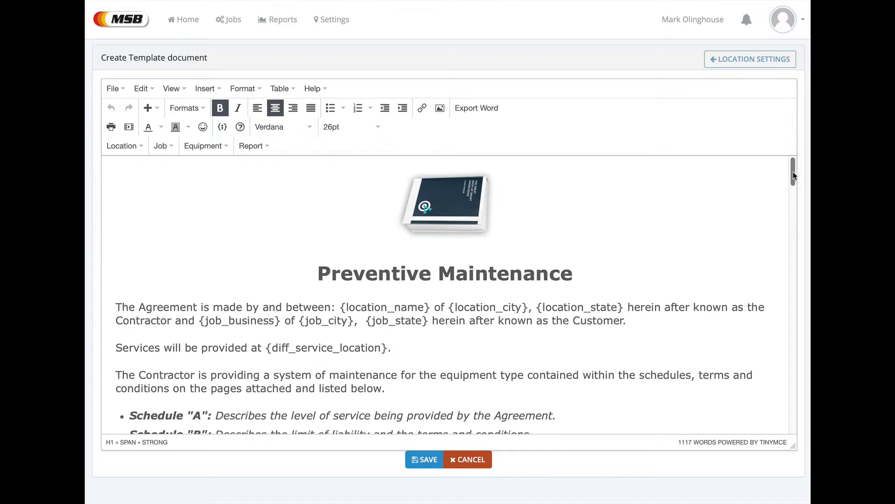
# - Insert the Contractor Name and Contractor Title placeholders in the two empty cells of the signature table's first column
pyautogui.moveTo(794, 179); pyautogui.dragTo(794, 207)
pyautogui.scroll(-1, 793, 200)
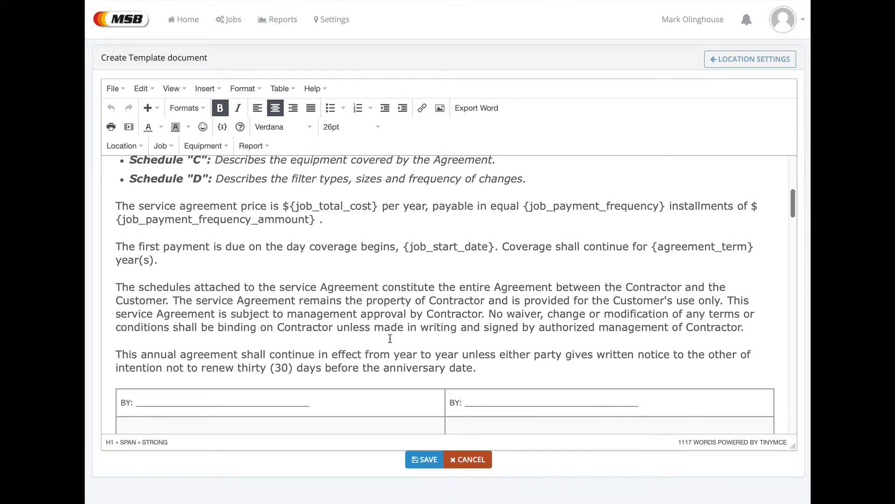
pyautogui.scroll(-3, 793, 215)
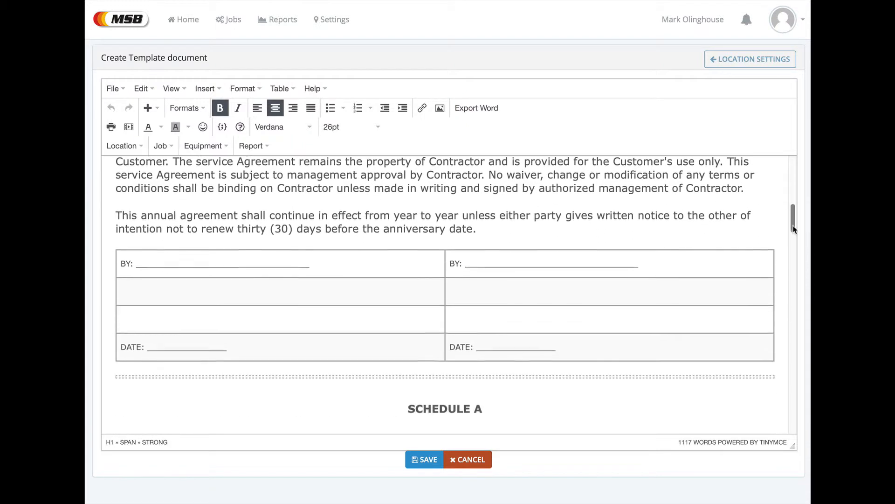
pyautogui.click(311, 276)
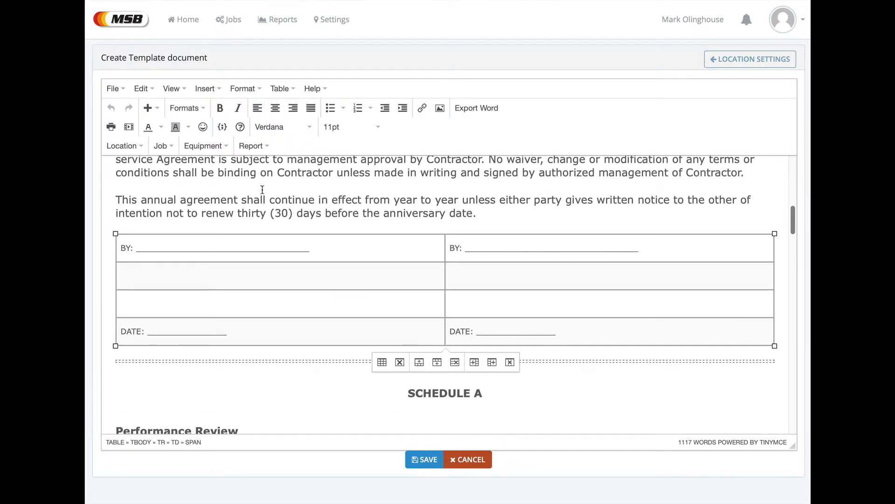
pyautogui.click(161, 146)
pyautogui.scroll(-5, 254, 280)
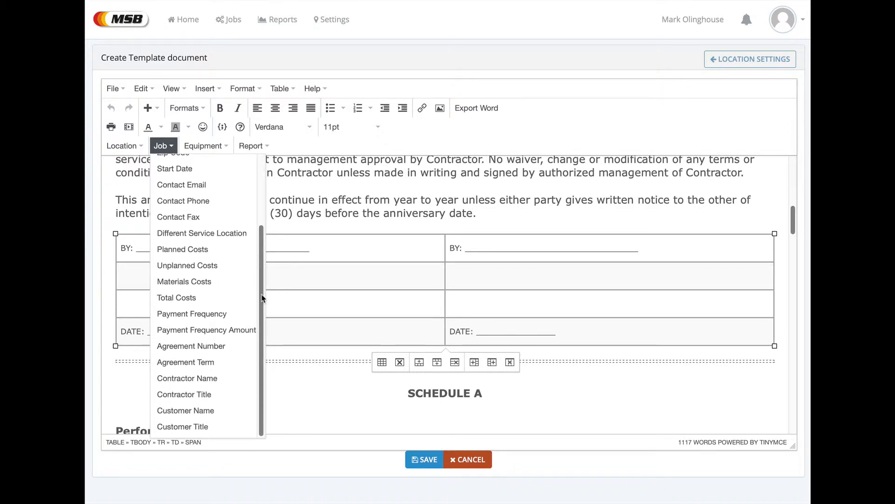
pyautogui.click(195, 378)
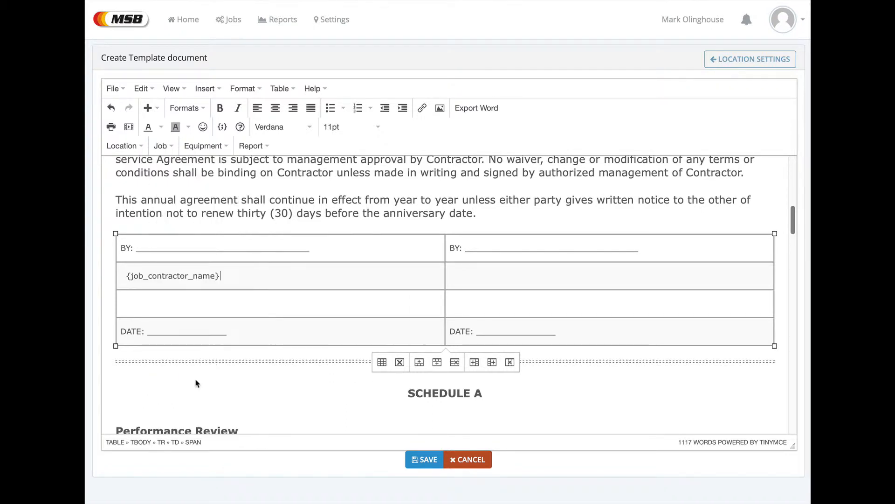
pyautogui.click(199, 306)
pyautogui.click(163, 146)
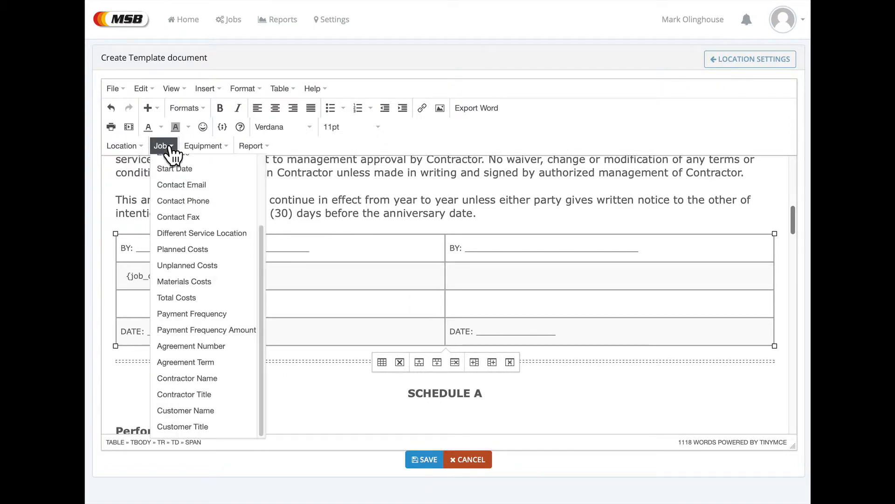
pyautogui.click(184, 394)
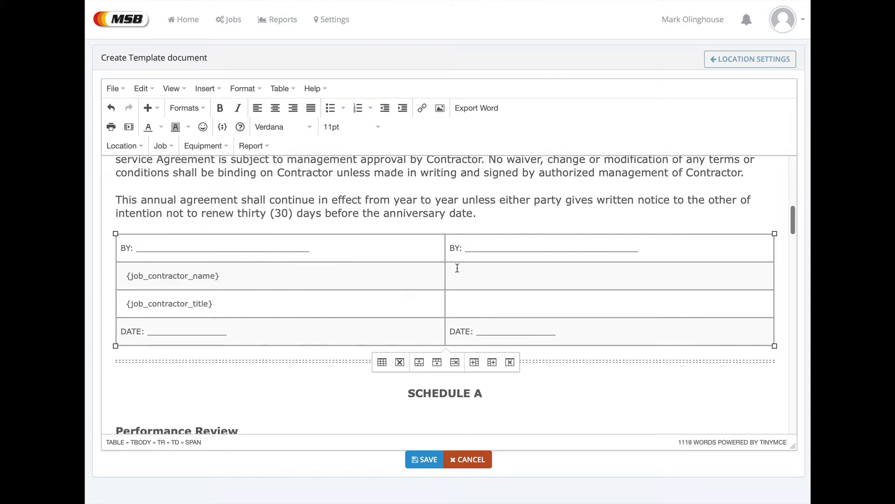
# - Insert the Customer Name and Customer Title placeholders in the signature table's second column and save the template
pyautogui.click(164, 146)
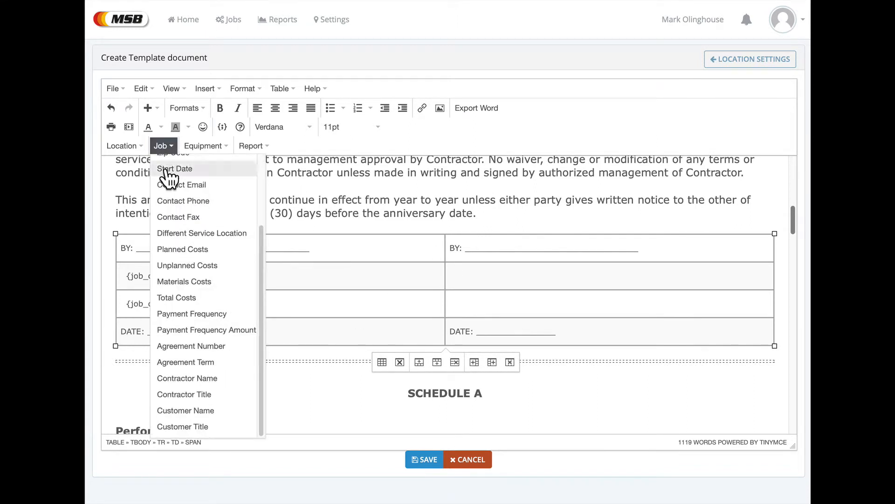
pyautogui.click(189, 411)
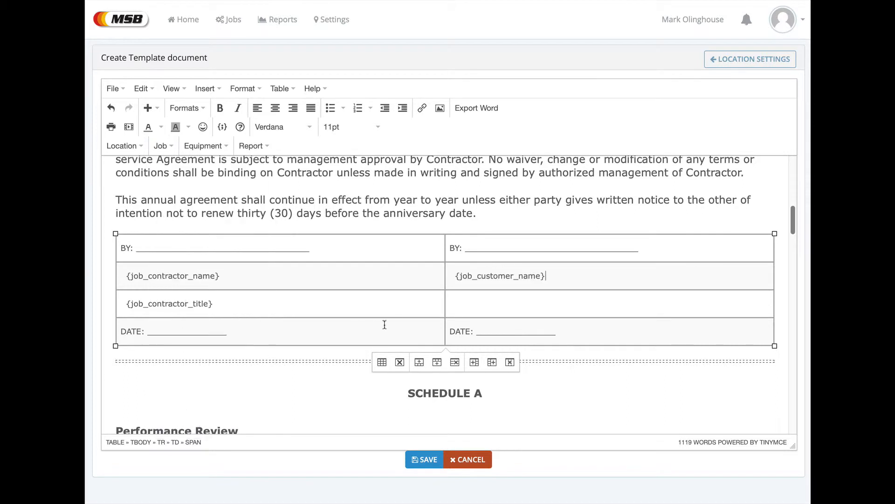
pyautogui.click(163, 146)
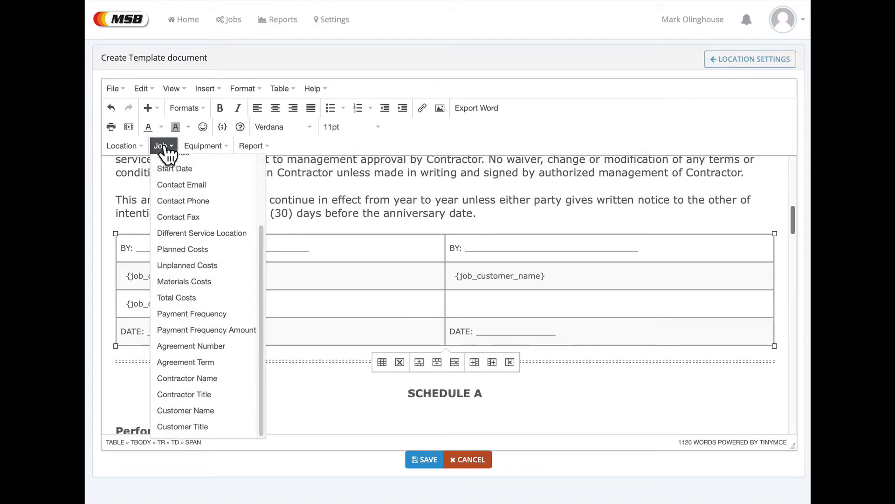
pyautogui.click(185, 427)
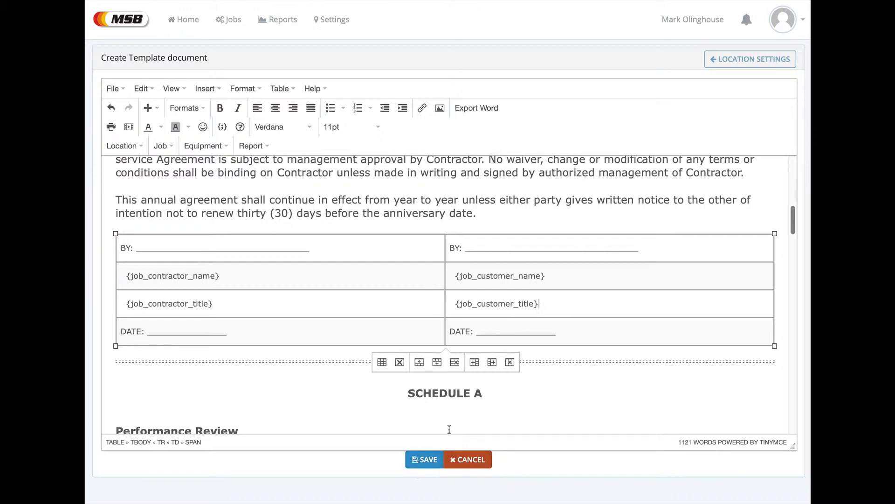
pyautogui.click(424, 459)
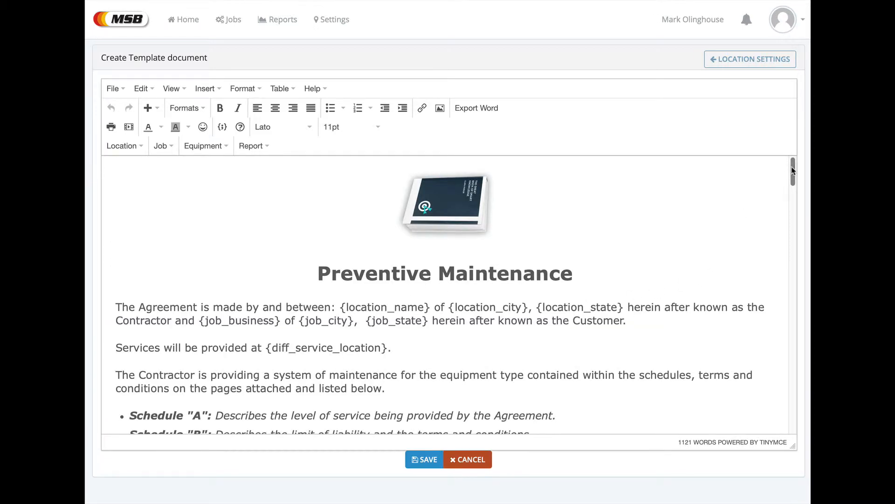
# - Try adding a row below the date row and a column after the customer column of the signature table, and delete both again
pyautogui.moveTo(790, 169); pyautogui.dragTo(791, 218)
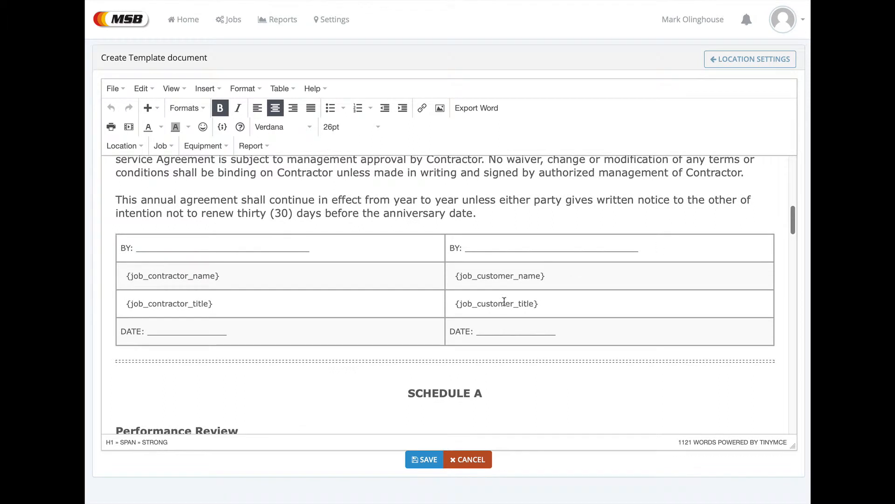
pyautogui.click(406, 333)
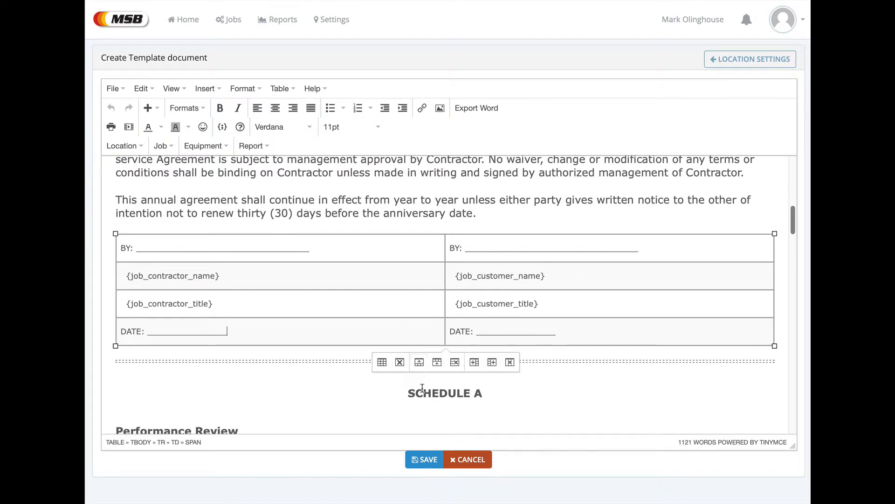
pyautogui.click(437, 362)
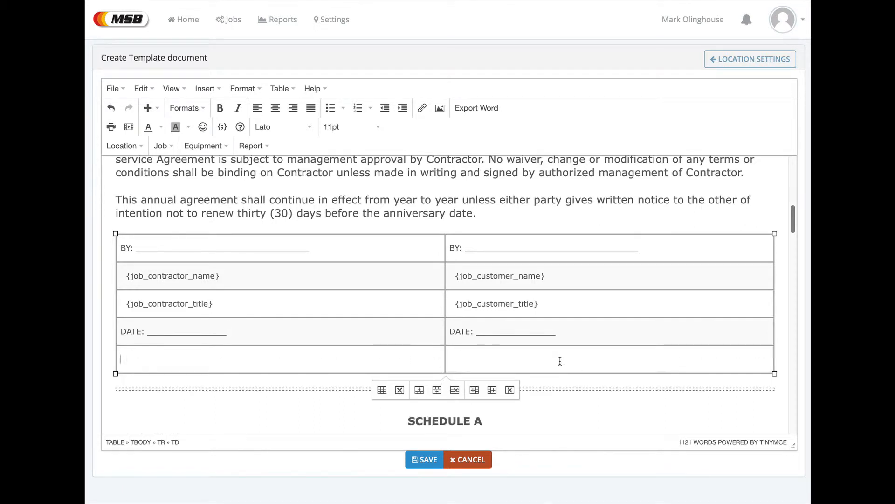
pyautogui.click(697, 360)
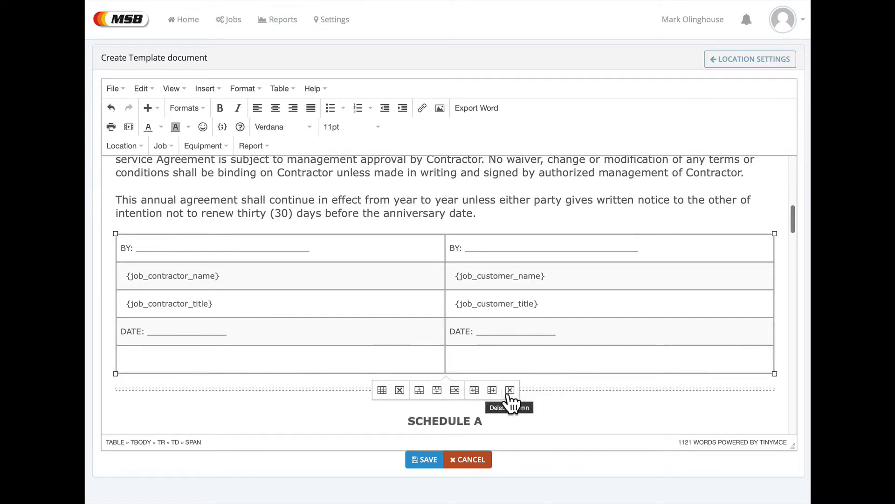
pyautogui.click(492, 392)
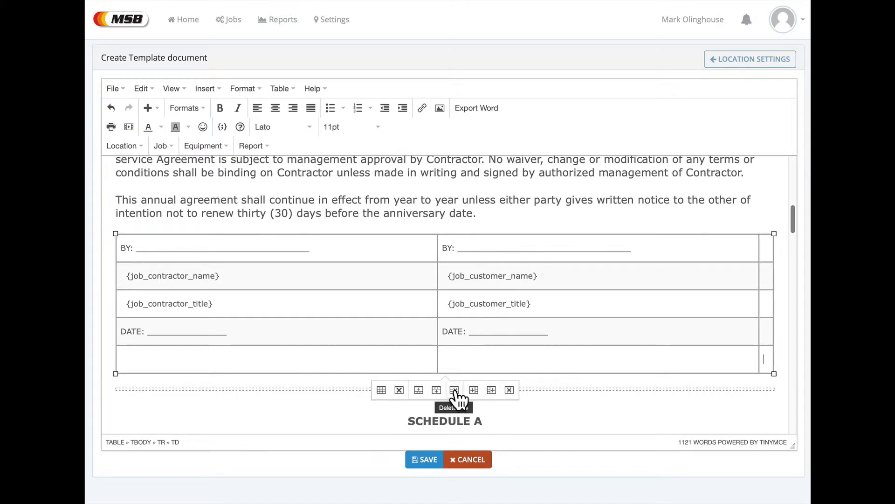
pyautogui.click(508, 391)
pyautogui.click(488, 366)
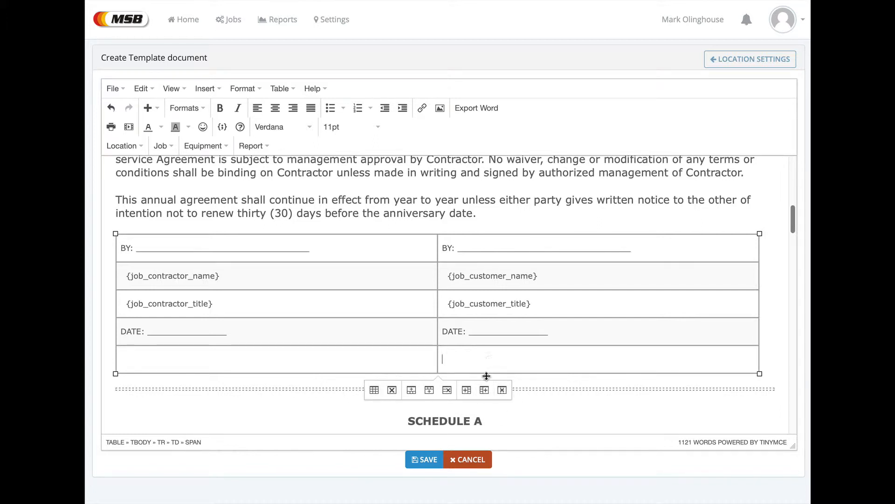
pyautogui.click(448, 391)
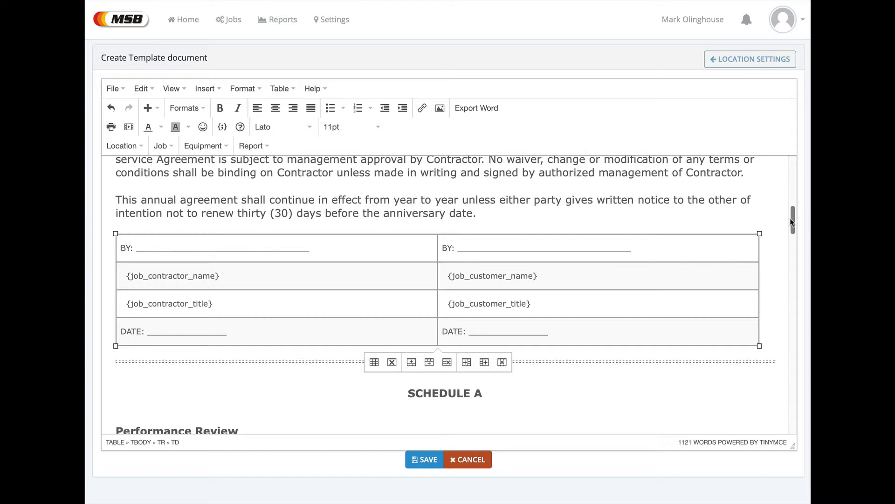
# - Preview the template for printing, look through its first five pages and return to page 1
pyautogui.moveTo(792, 220); pyautogui.dragTo(801, 158)
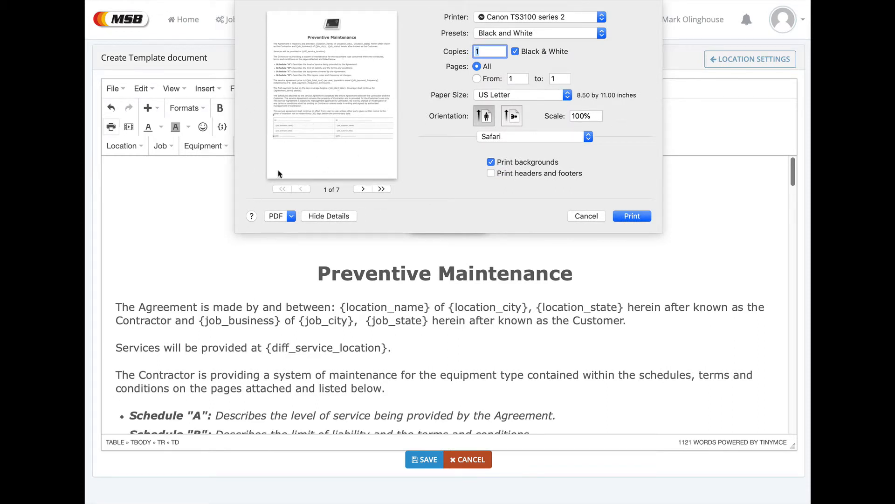
pyautogui.click(363, 190)
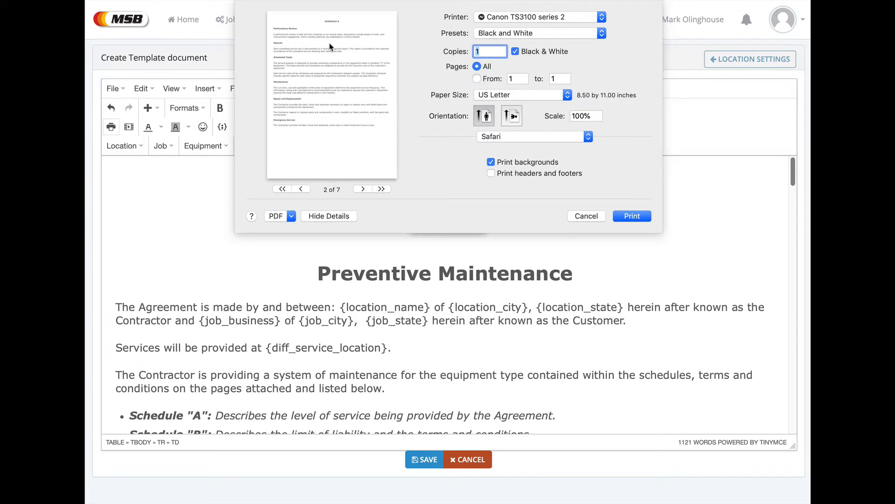
pyautogui.click(363, 189)
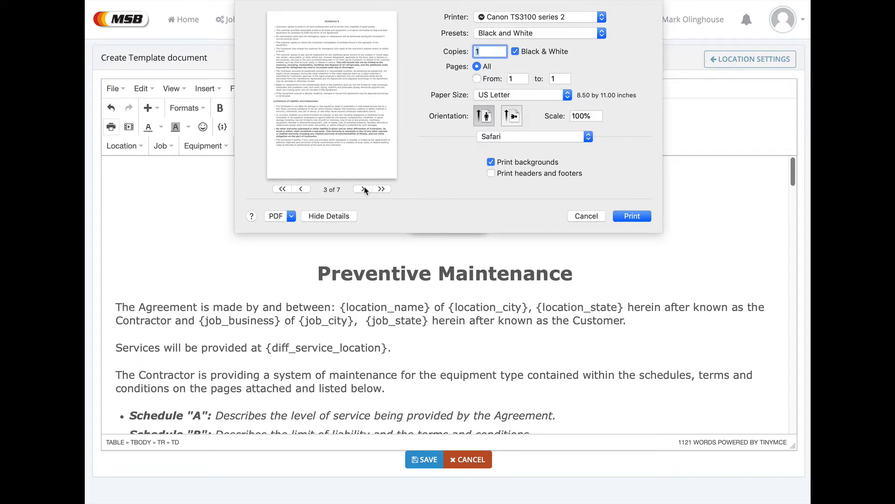
pyautogui.click(364, 190)
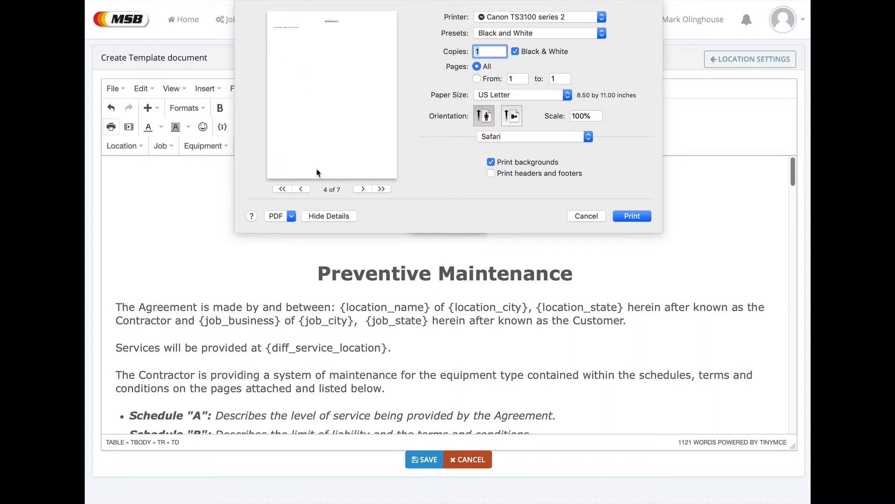
pyautogui.click(363, 189)
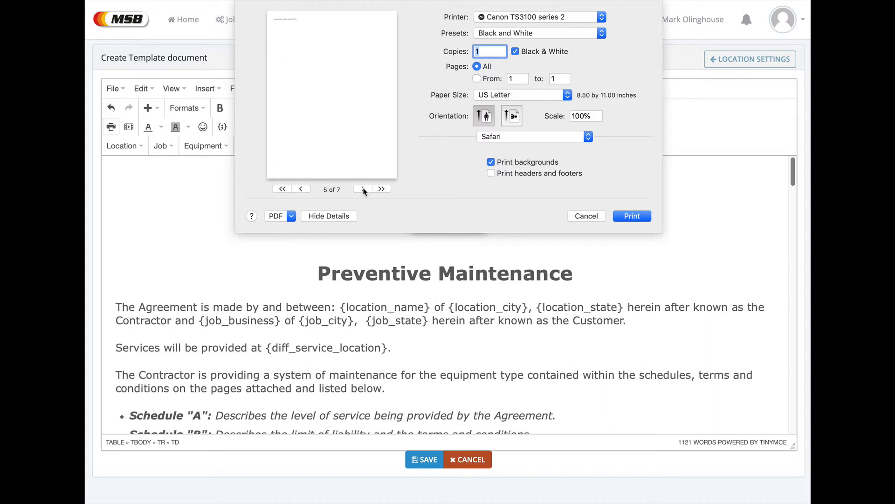
pyautogui.click(282, 189)
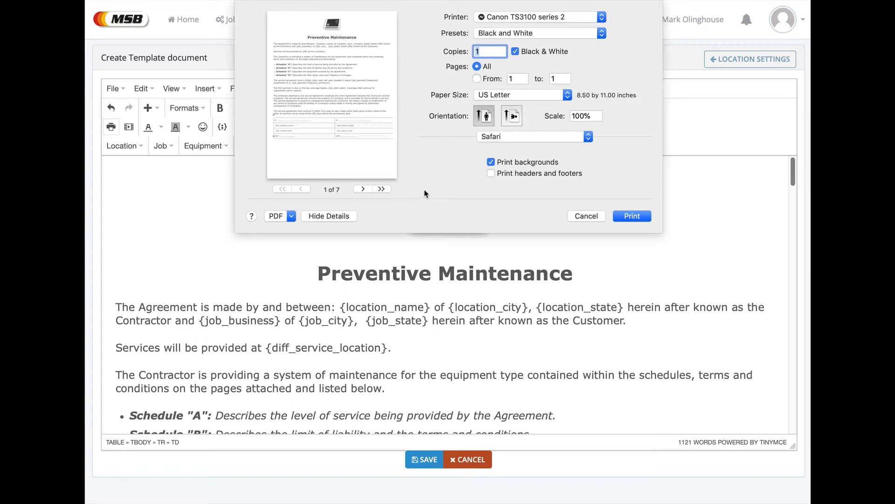
# - Try printing with headers and footers, turn that option off again and cancel the printing
pyautogui.click(491, 174)
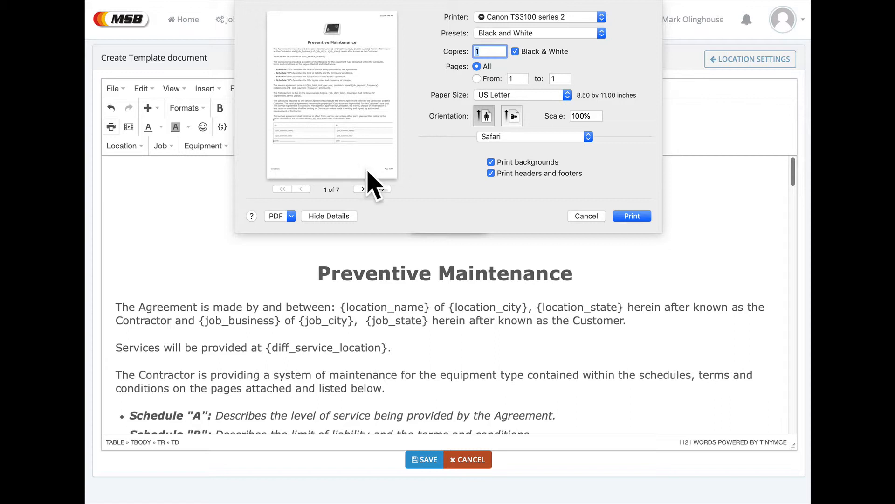
pyautogui.click(491, 173)
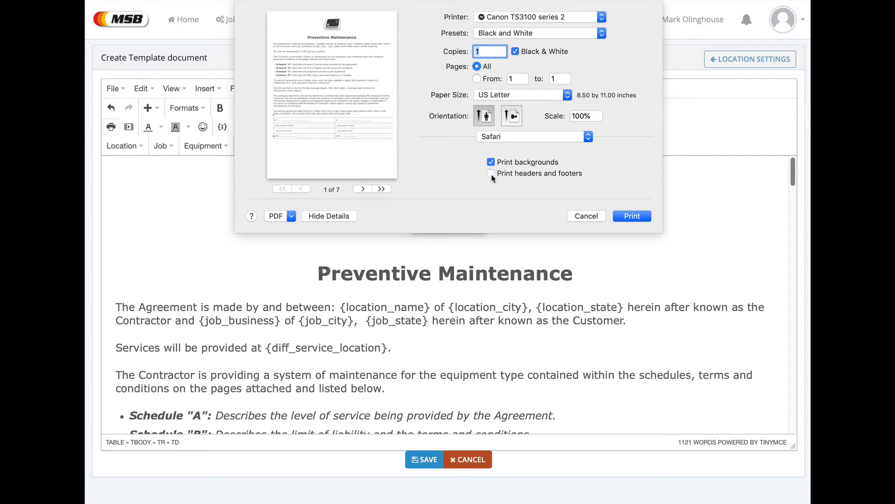
pyautogui.click(585, 215)
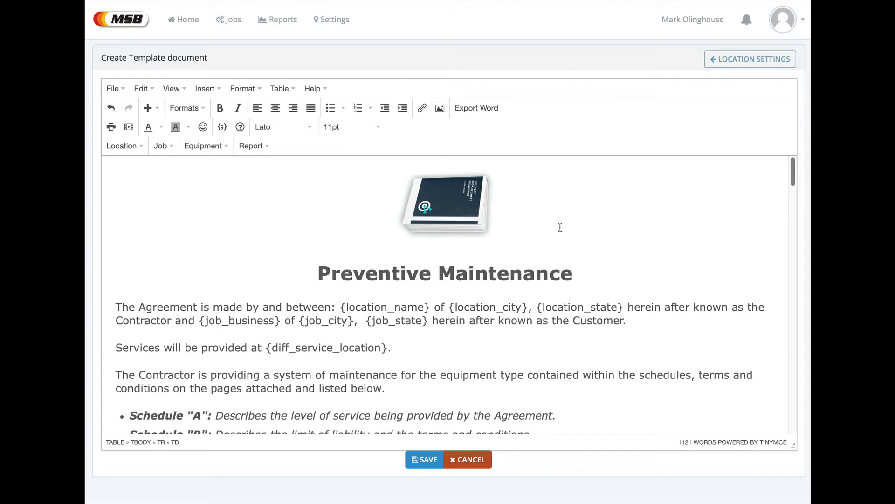
# - Enlarge the book image above the Preventive Maintenance heading to about 322 by 227 pixels
pyautogui.scroll(-20, 788, 219)
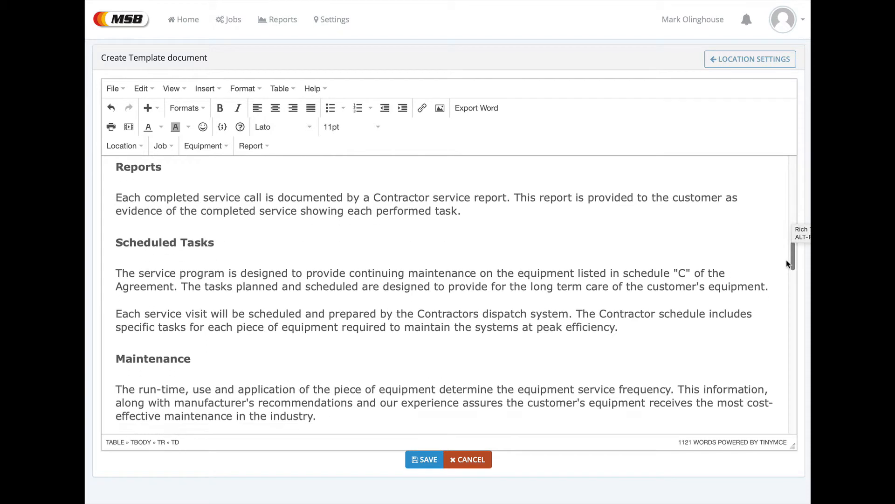
pyautogui.click(352, 252)
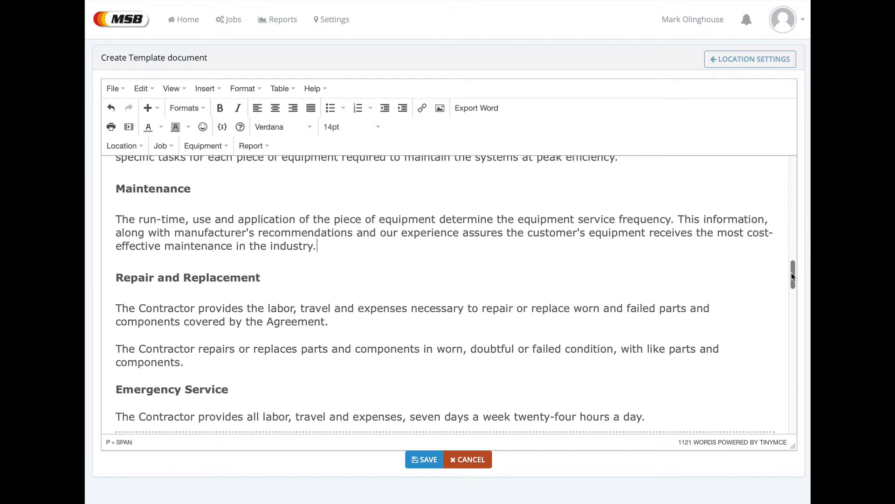
pyautogui.moveTo(792, 273); pyautogui.dragTo(784, 334)
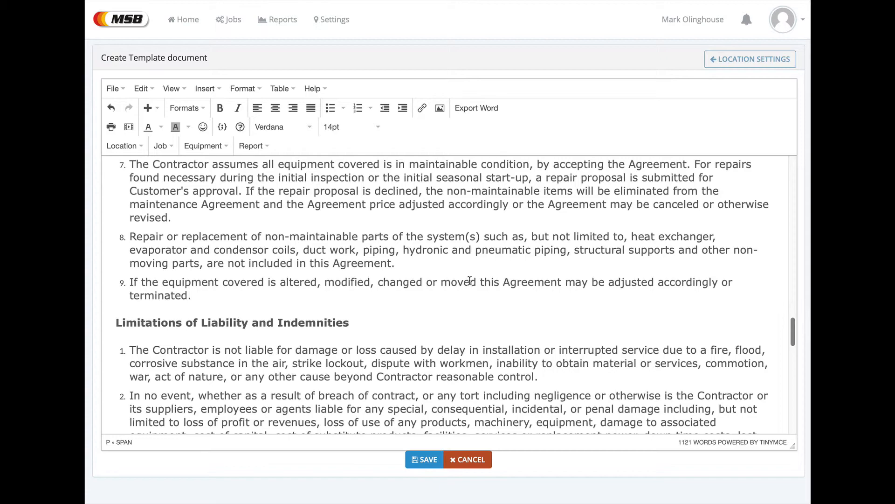
pyautogui.moveTo(793, 332); pyautogui.dragTo(810, 171)
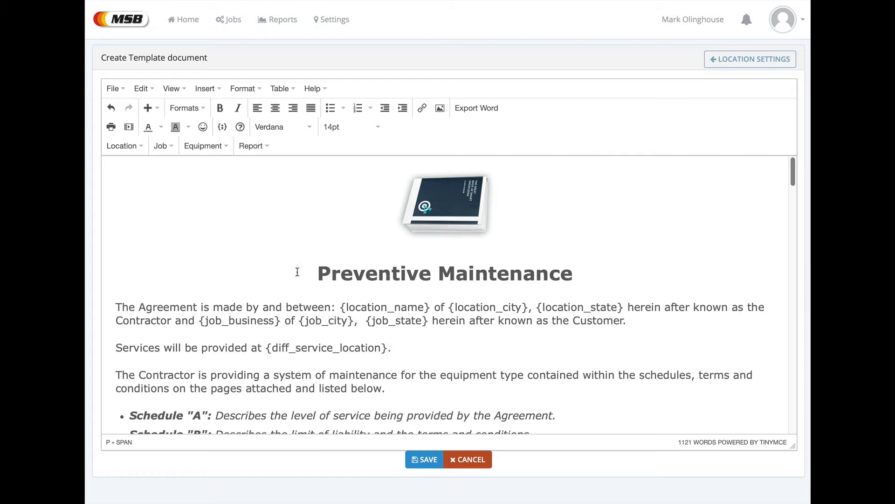
pyautogui.click(478, 219)
pyautogui.moveTo(495, 239); pyautogui.dragTo(575, 296)
pyautogui.click(358, 361)
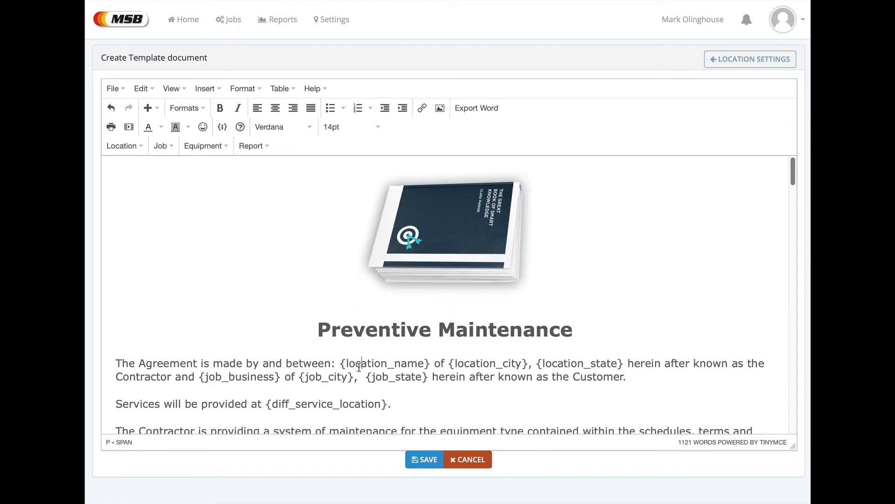
# - Check the first page with the enlarged image in the print preview and cancel the printing
pyautogui.click(111, 127)
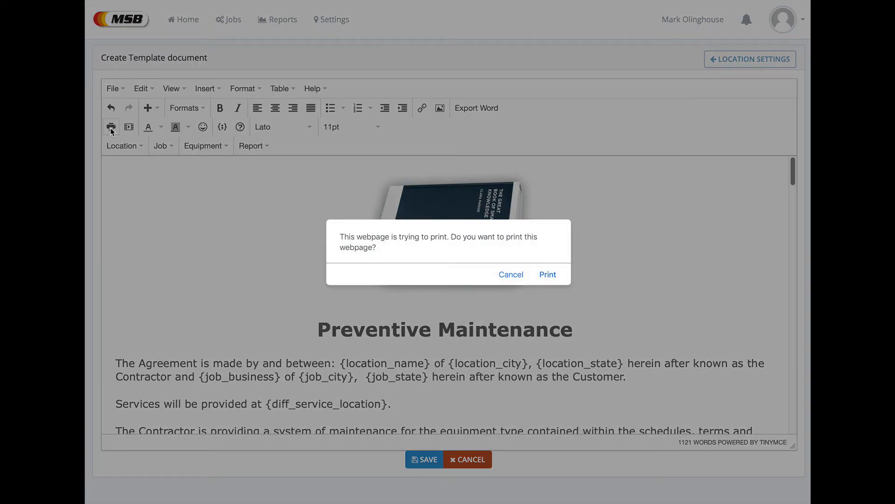
pyautogui.click(550, 275)
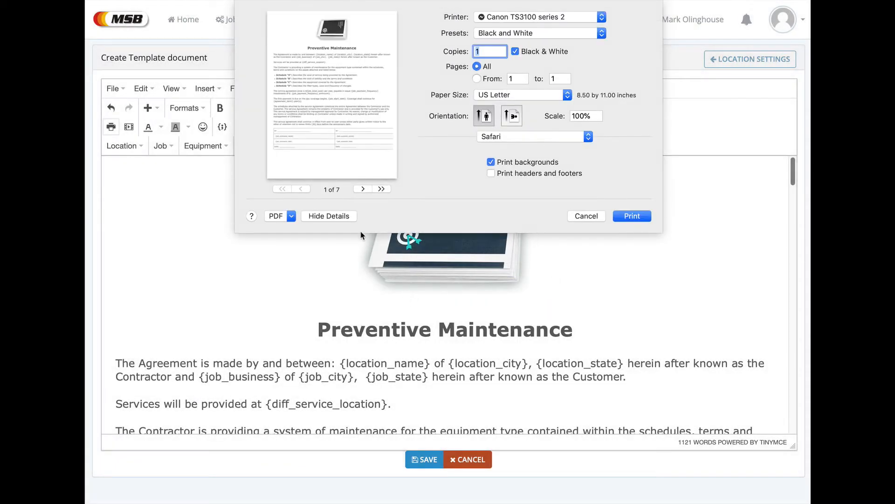
pyautogui.press('Escape')
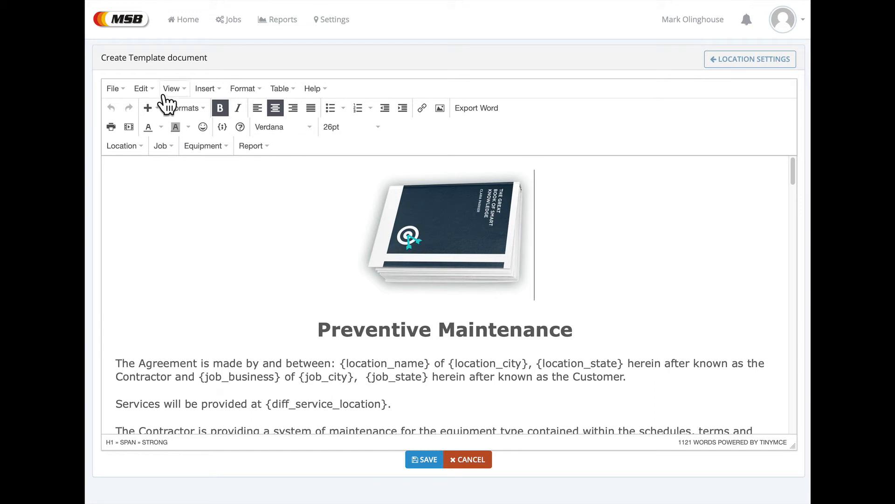
# - Examine the template's HTML source code down to the liability section and close it without changes
pyautogui.click(146, 89)
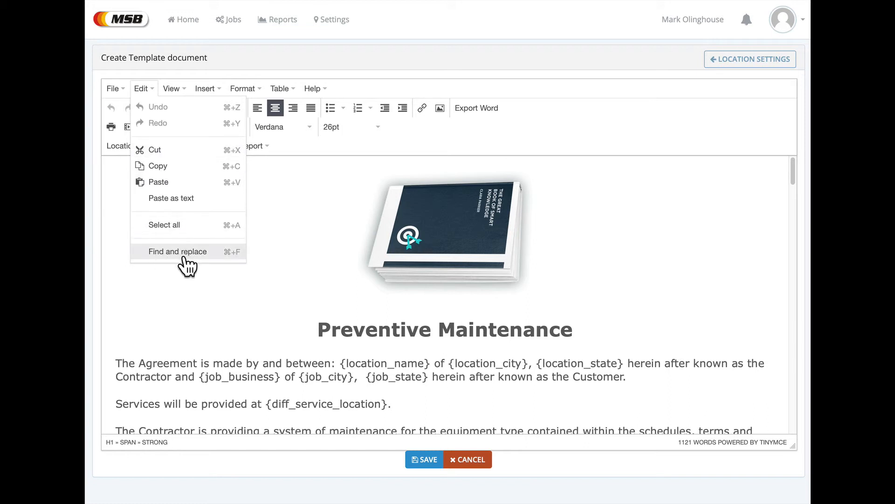
pyautogui.click(171, 91)
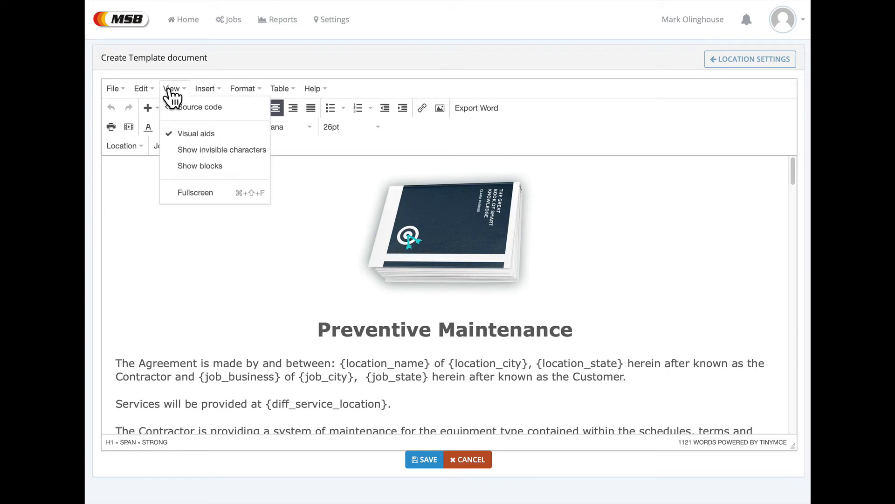
pyautogui.click(181, 107)
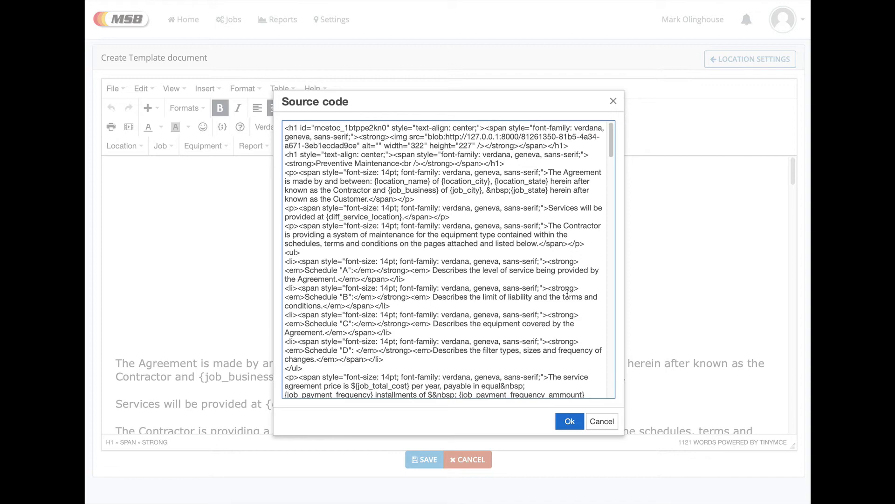
pyautogui.moveTo(612, 145); pyautogui.dragTo(609, 322)
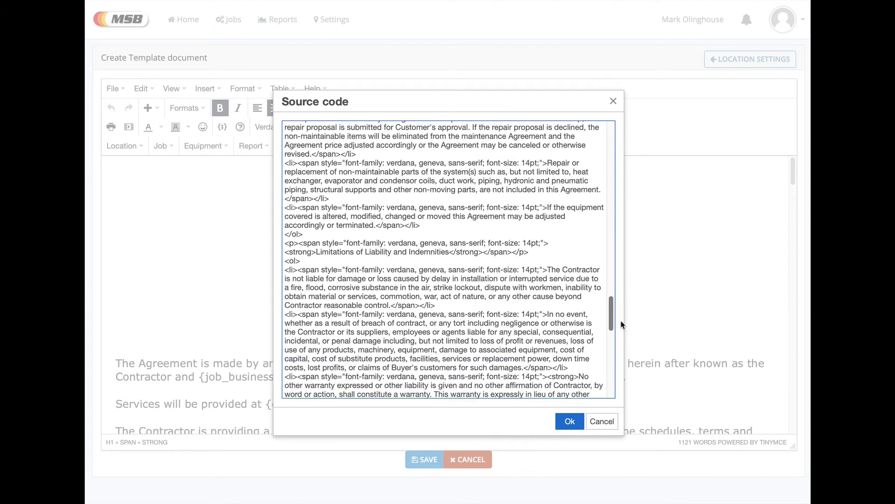
pyautogui.click(601, 421)
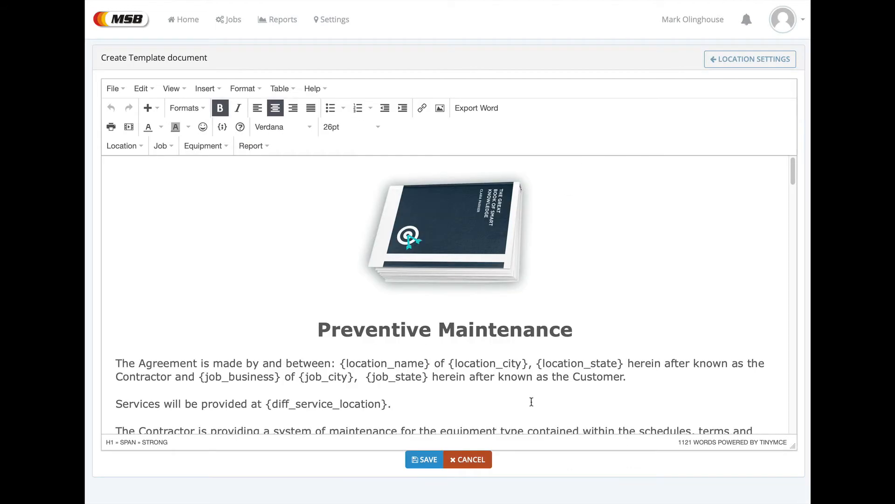
# - Review the elements that can be inserted and select the page break above the Schedule A heading
pyautogui.click(208, 90)
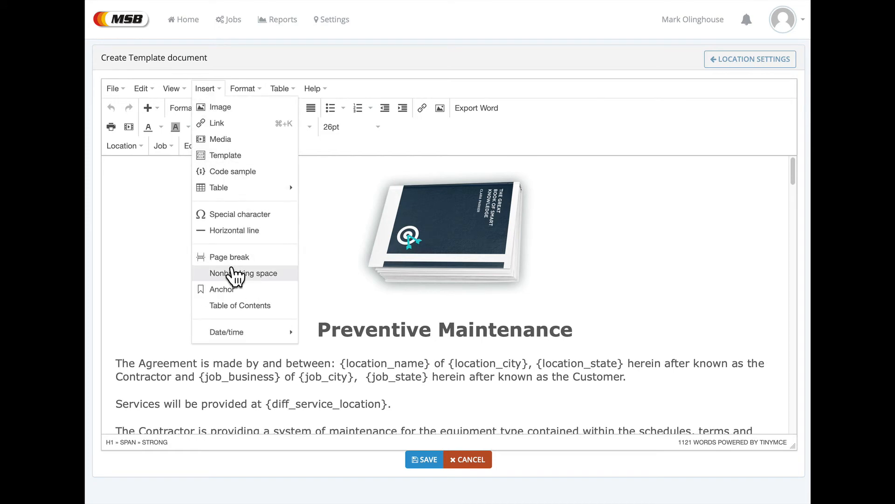
pyautogui.click(627, 288)
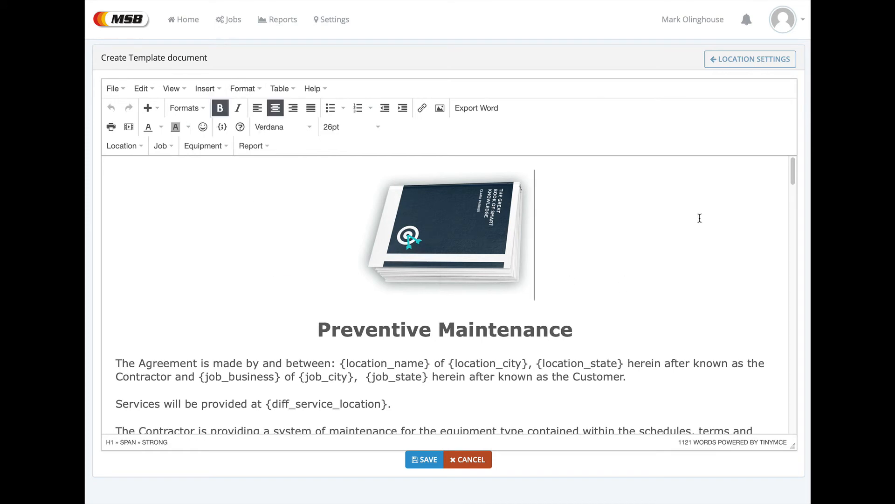
pyautogui.moveTo(791, 174); pyautogui.dragTo(793, 239)
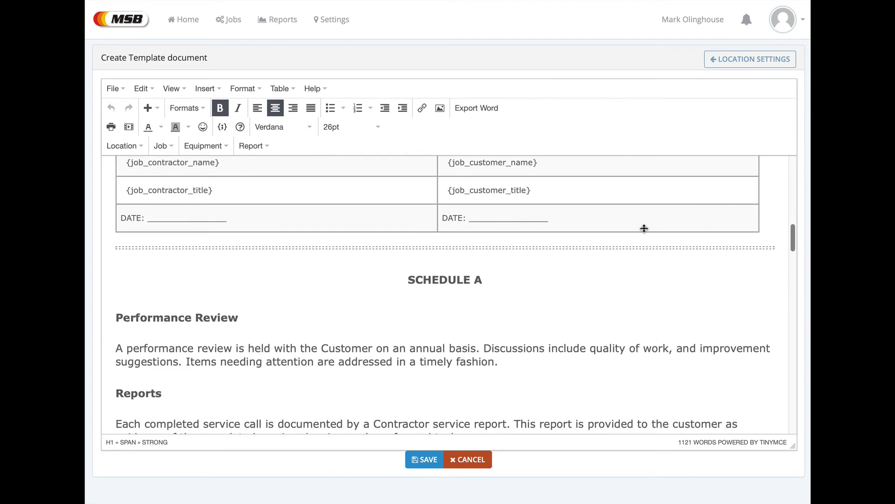
pyautogui.click(579, 251)
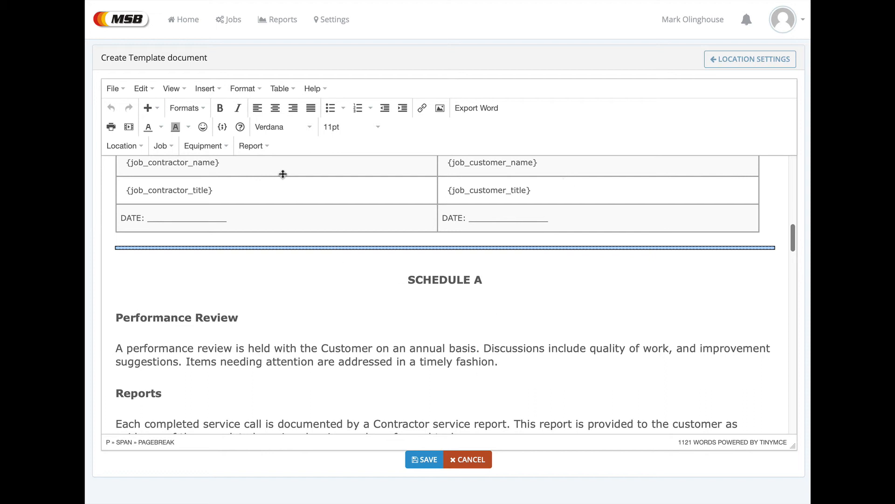
# - Review the formatting options and the table, row and cell commands, and look over the agreement's payment and coverage paragraphs
pyautogui.click(243, 89)
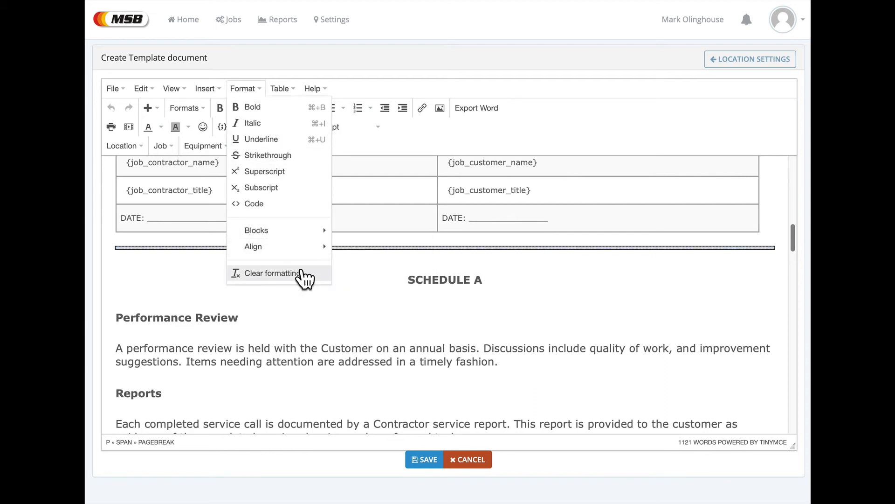
pyautogui.moveTo(280, 91)
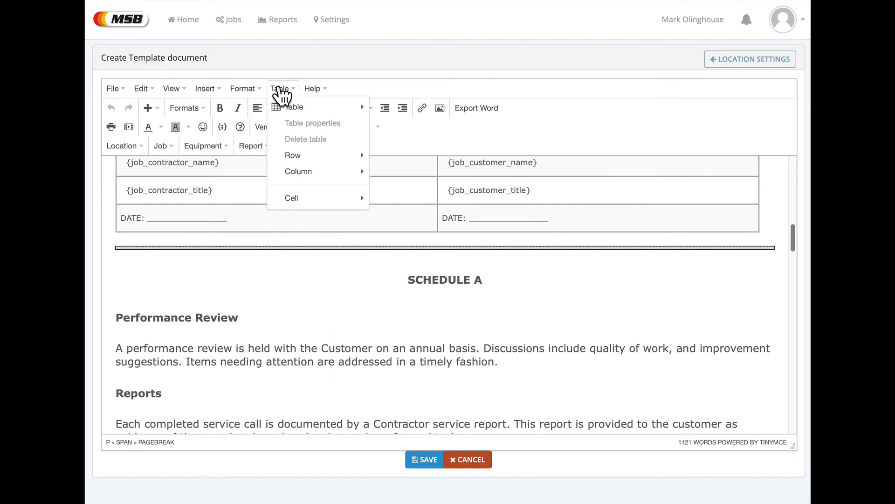
pyautogui.moveTo(302, 109)
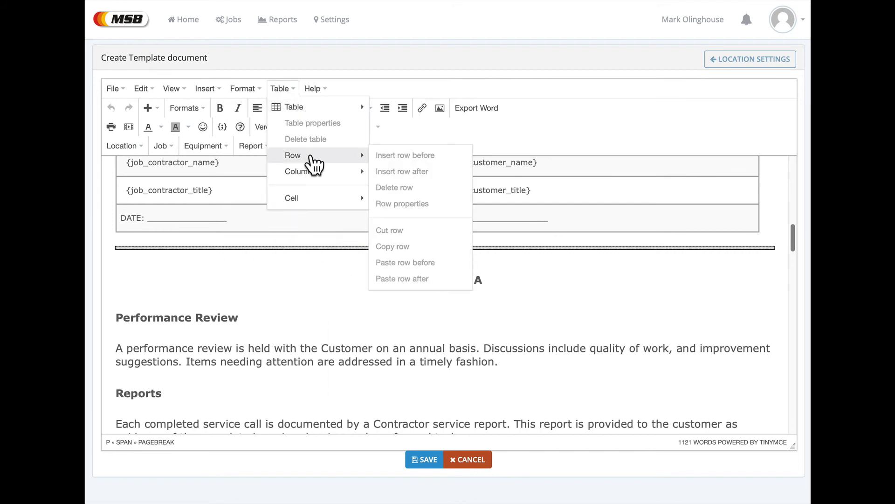
pyautogui.moveTo(311, 205)
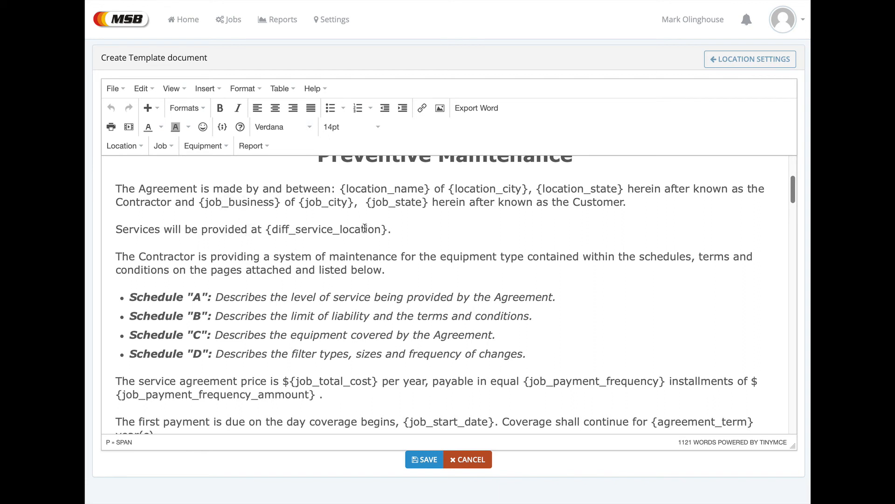
pyautogui.moveTo(793, 196)
pyautogui.mouseDown()
pyautogui.moveTo(793, 226)
pyautogui.moveTo(798, 213)
pyautogui.mouseUp()
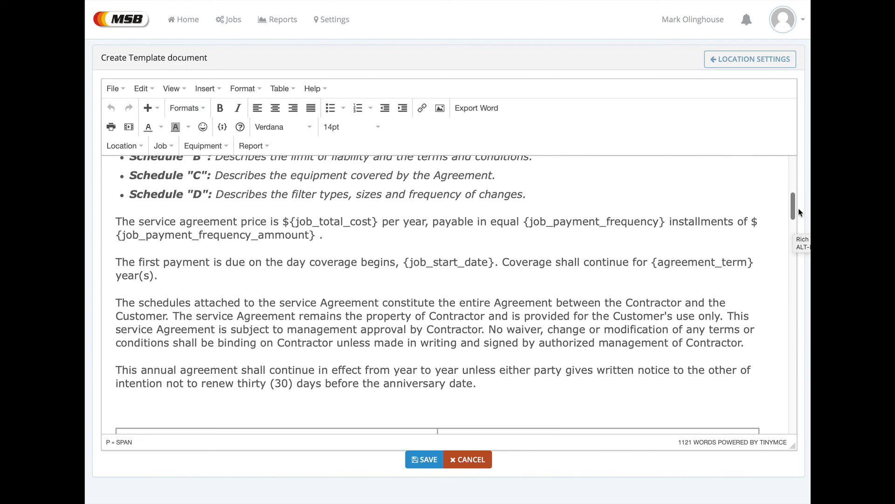